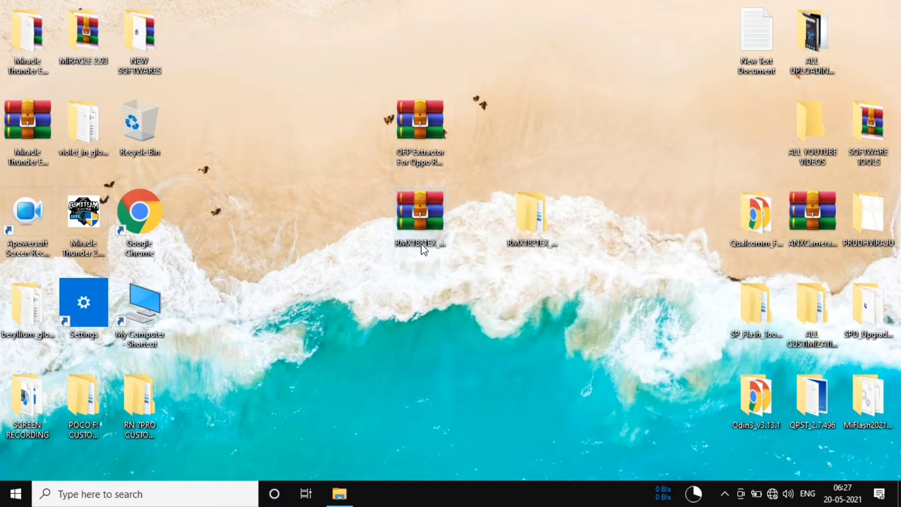
- Open the RMX1821EX_11_C.19_210117_RepairMyMobile folder on the desktop
right_click(544, 223)
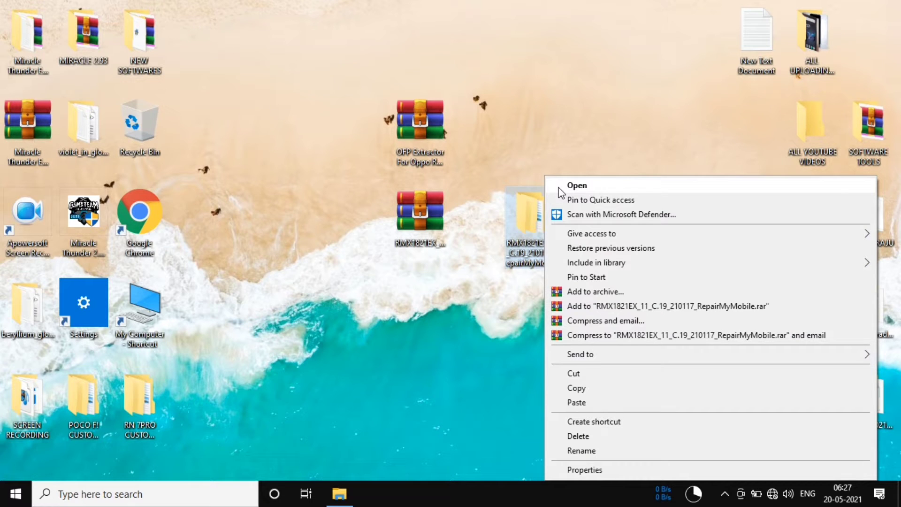
left_click(560, 188)
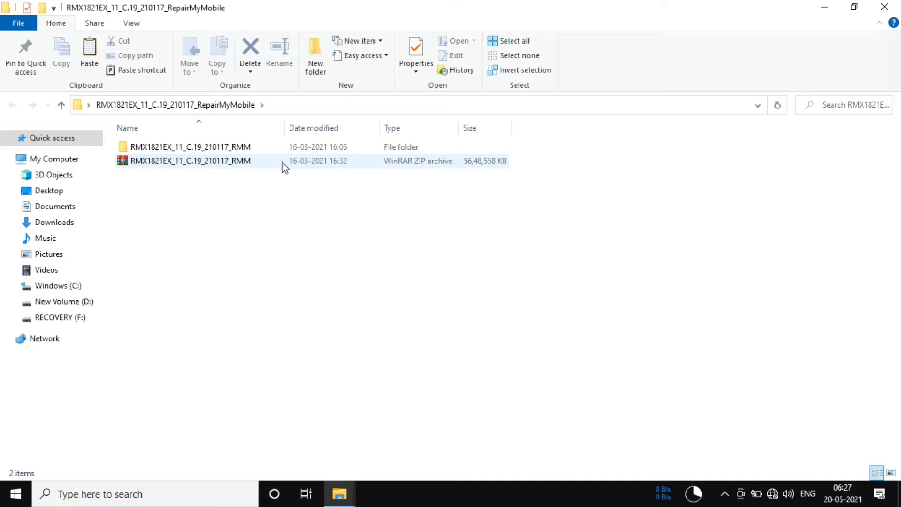
right_click(257, 146)
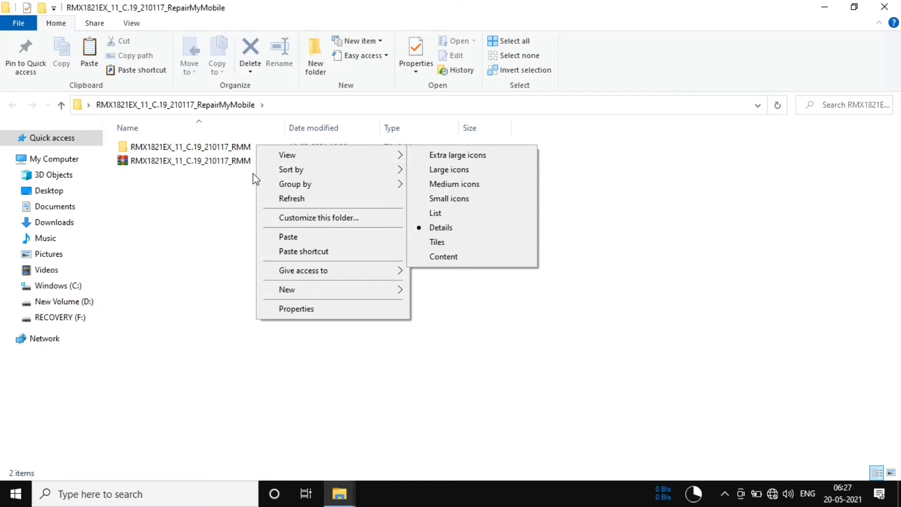
left_click(218, 147)
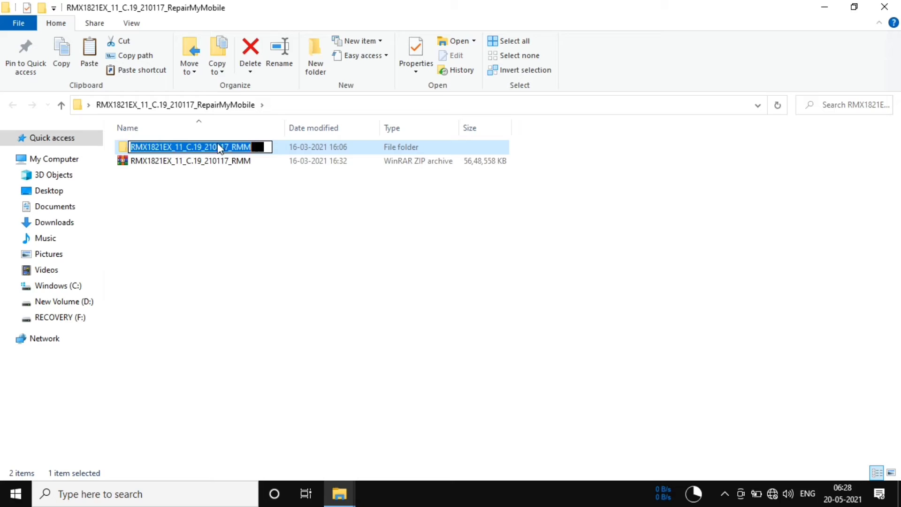
type("RMX1821EX_11_C.19_210117_RMM")
key("Return")
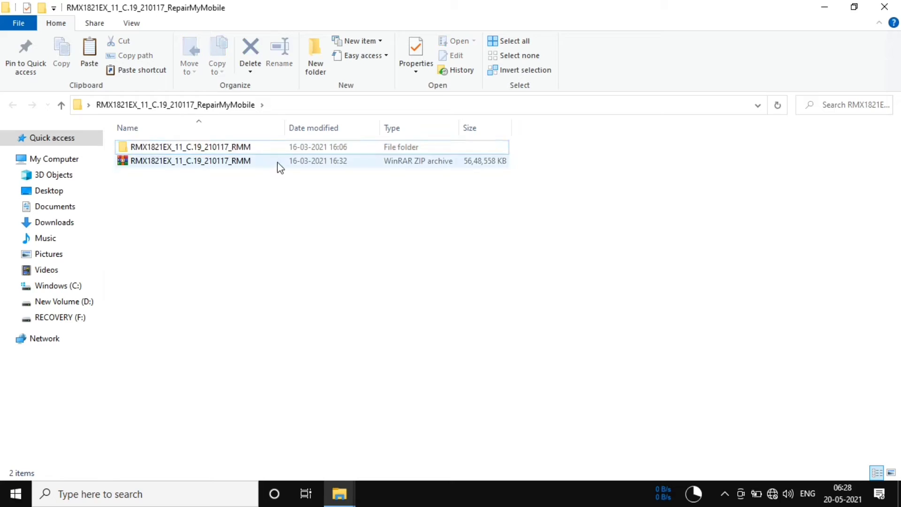
- Move the file RMX1821EX_11_C.19_210117_cb2881a9.ofp from the RMX1821EX_11_C.19_210117_RMM subfolder up into the RepairMyMobile folder
double_click(286, 146)
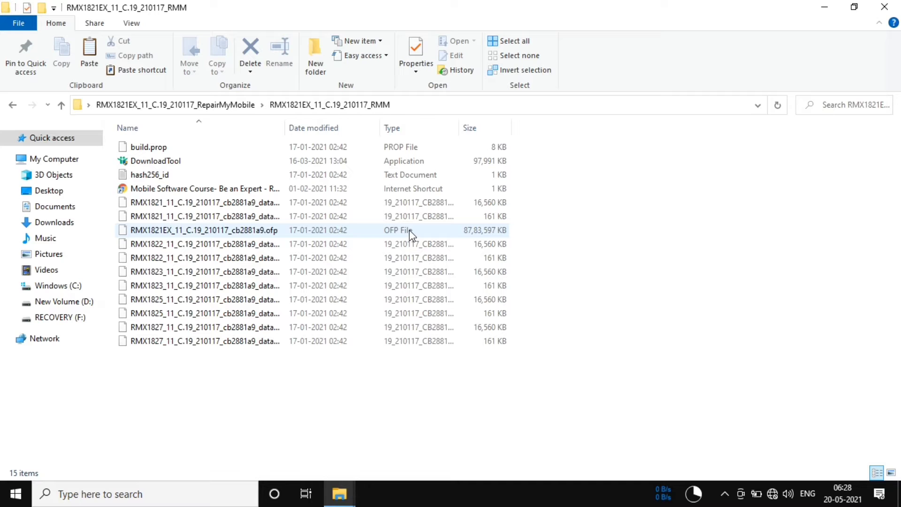
left_click(262, 229)
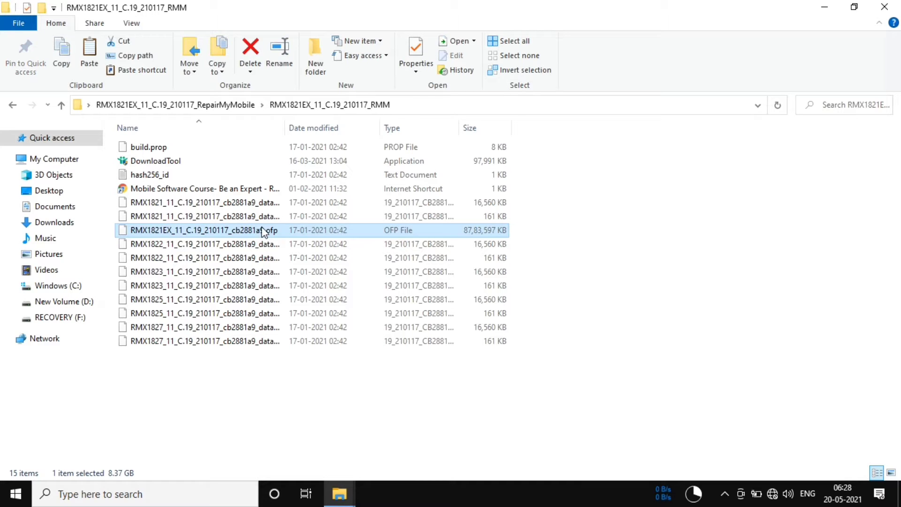
right_click(266, 232)
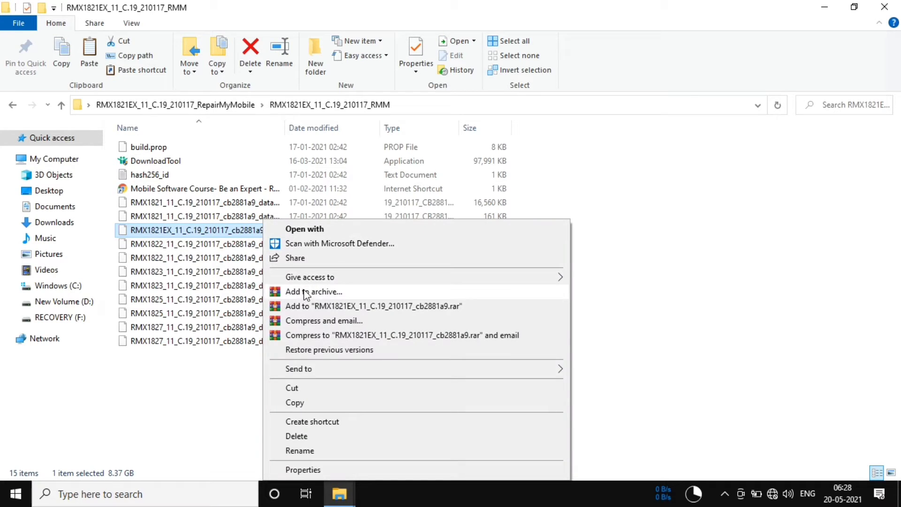
left_click(316, 389)
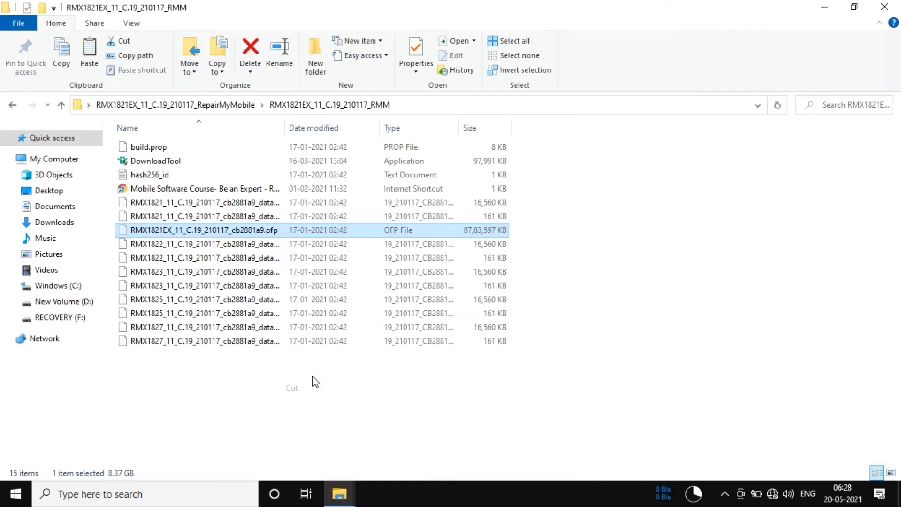
left_click(13, 105)
right_click(266, 230)
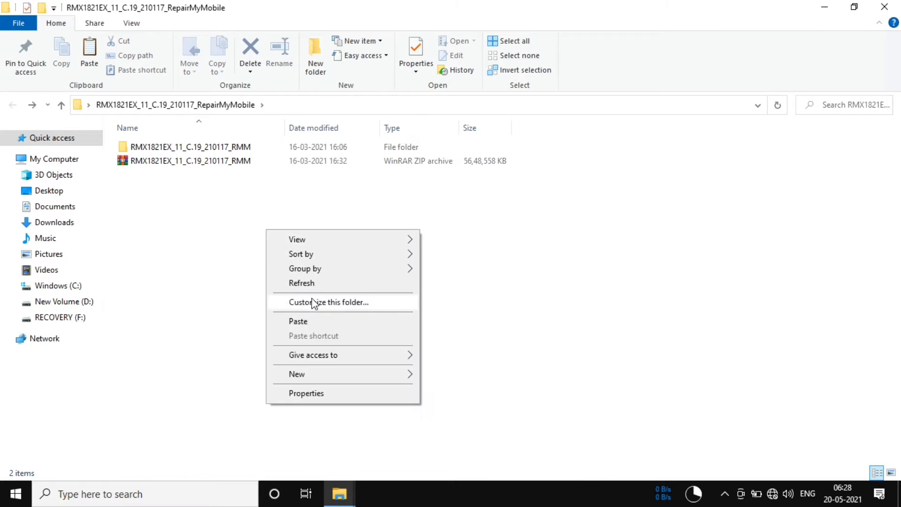
left_click(299, 321)
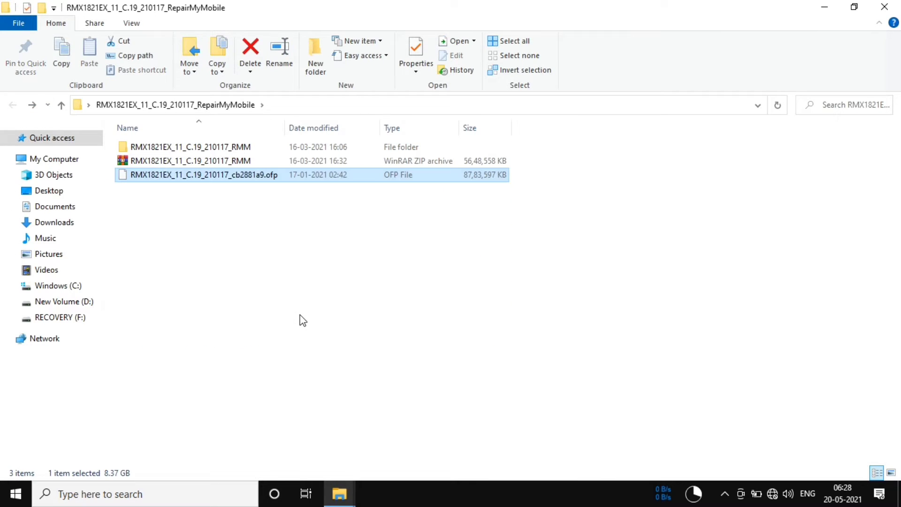
- Refresh the contents of the RepairMyMobile folder and close its window
right_click(407, 276)
left_click(471, 324)
right_click(439, 271)
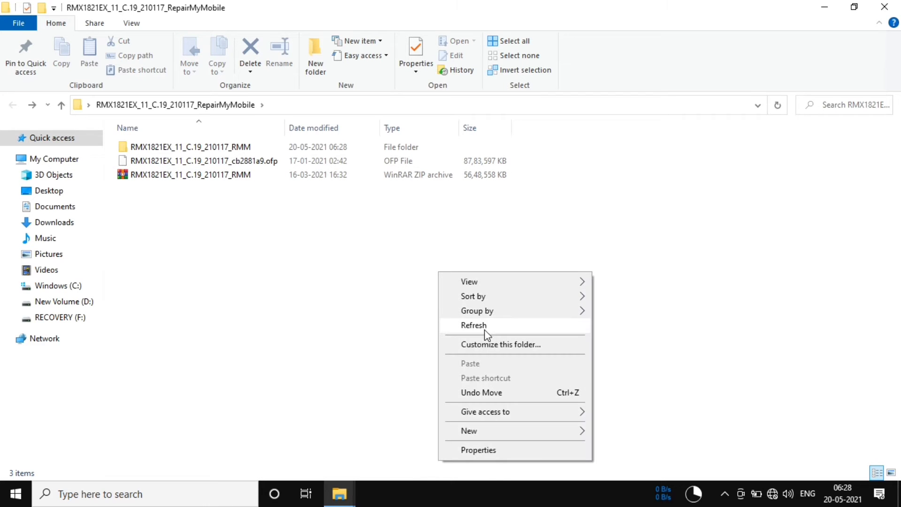
left_click(484, 328)
right_click(426, 268)
left_click(472, 321)
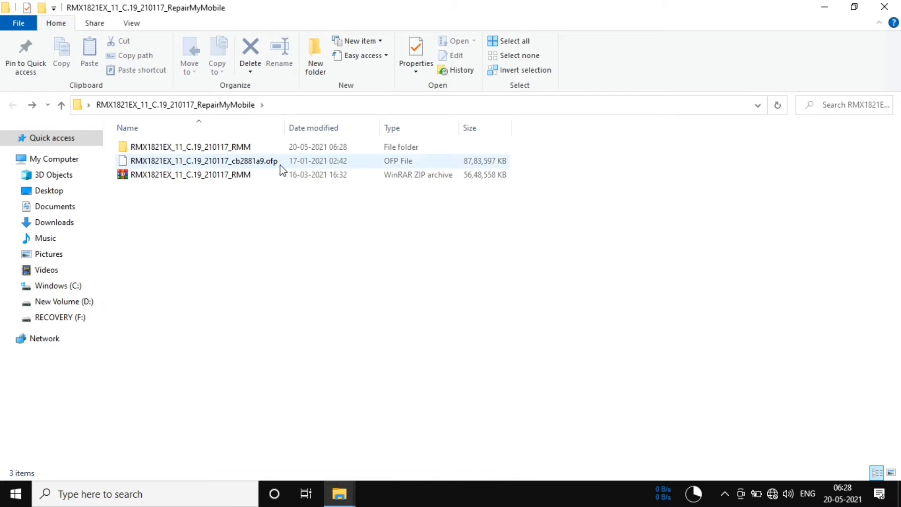
left_click(891, 10)
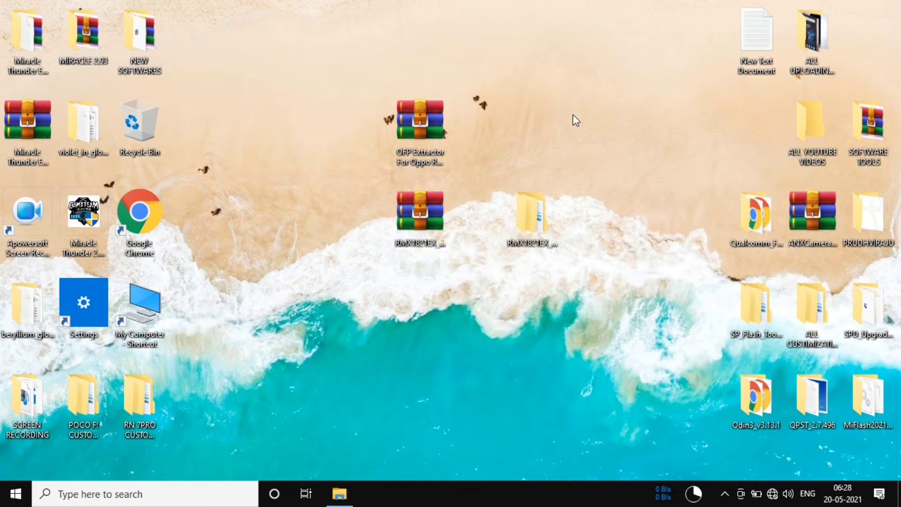
right_click(566, 96)
left_click(589, 133)
right_click(570, 114)
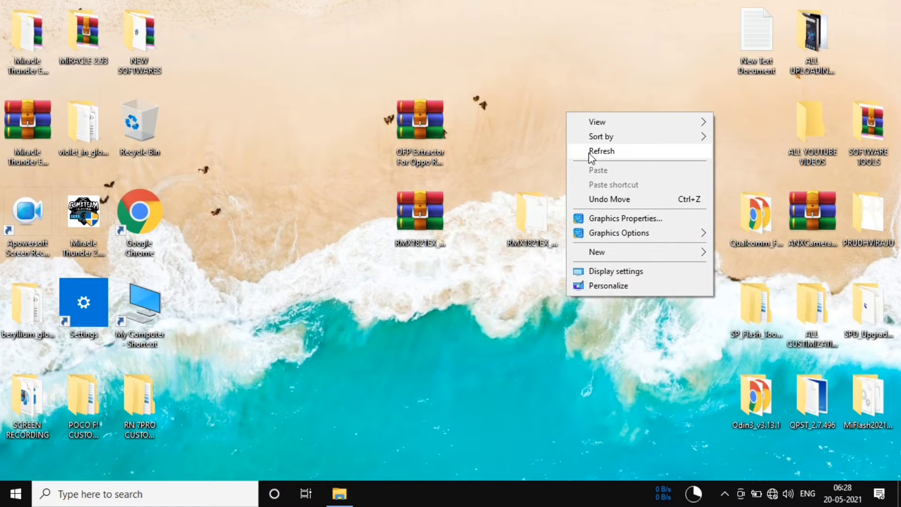
left_click(589, 152)
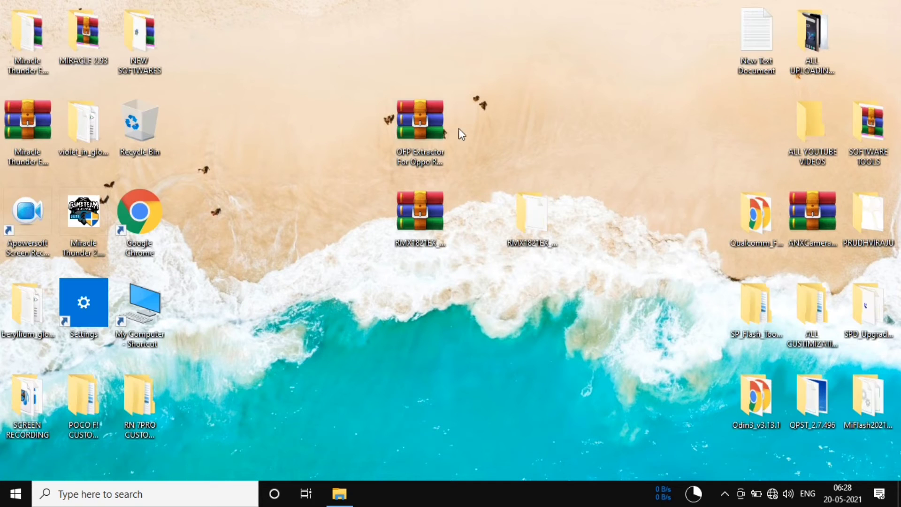
- Extract the OFP Extractor For Oppo Realme archive onto the desktop and place mct_ofp_extractor beside the archive
right_click(420, 142)
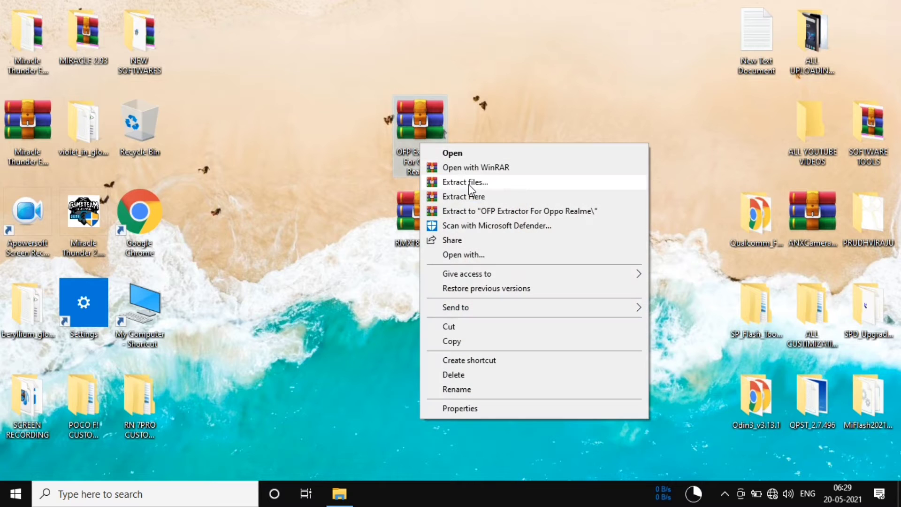
left_click(475, 199)
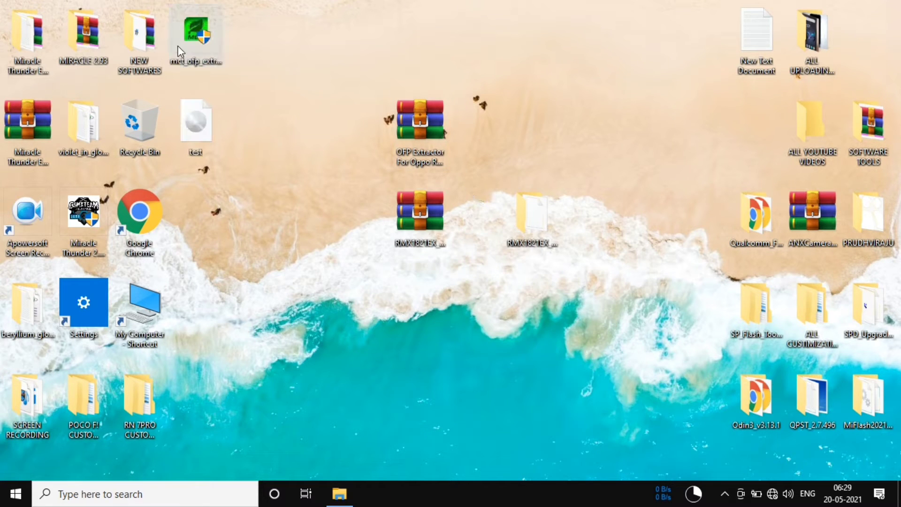
left_click_drag(196, 35, 544, 119)
- Refresh the desktop and launch the extracted mct_ofp_extractor program
right_click(613, 59)
left_click(648, 96)
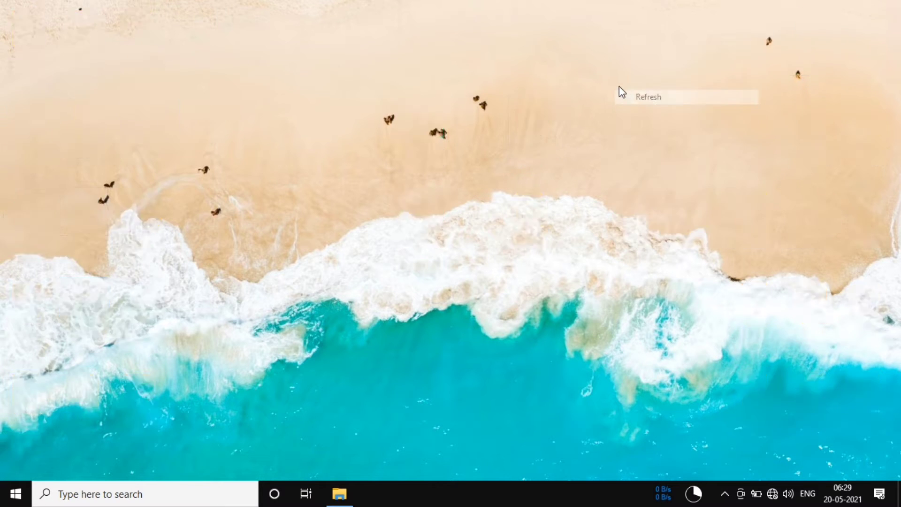
right_click(616, 84)
left_click(630, 123)
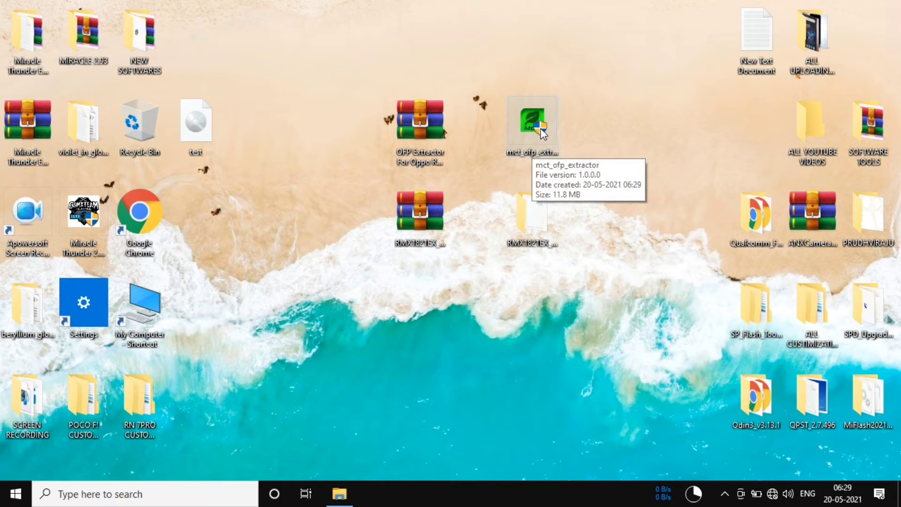
double_click(541, 130)
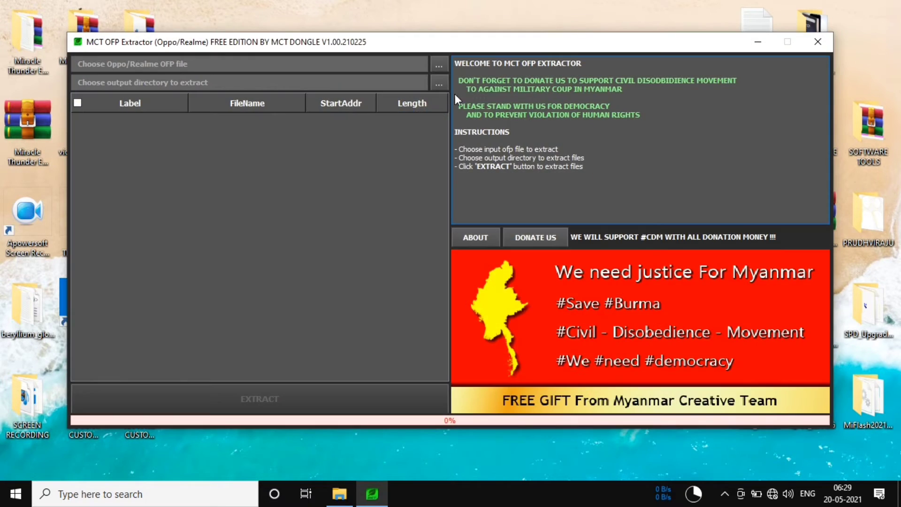
right_click(450, 9)
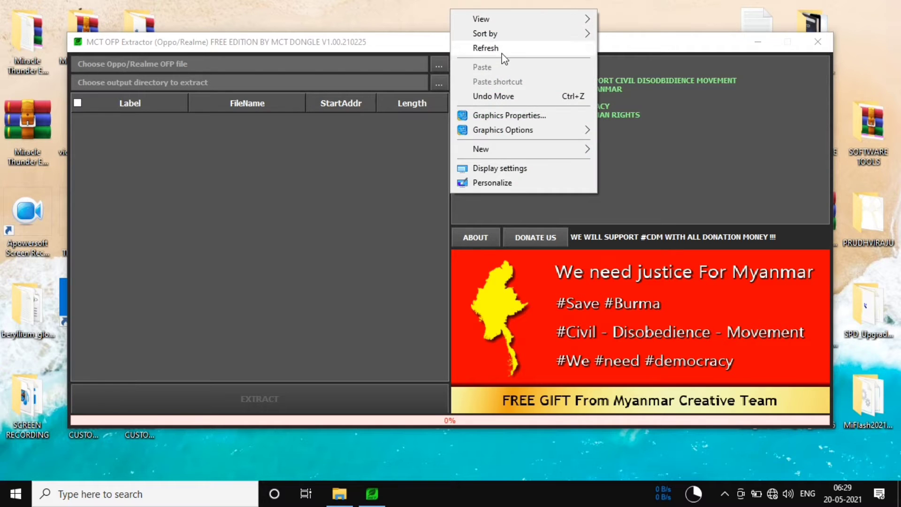
left_click(461, 47)
right_click(463, 12)
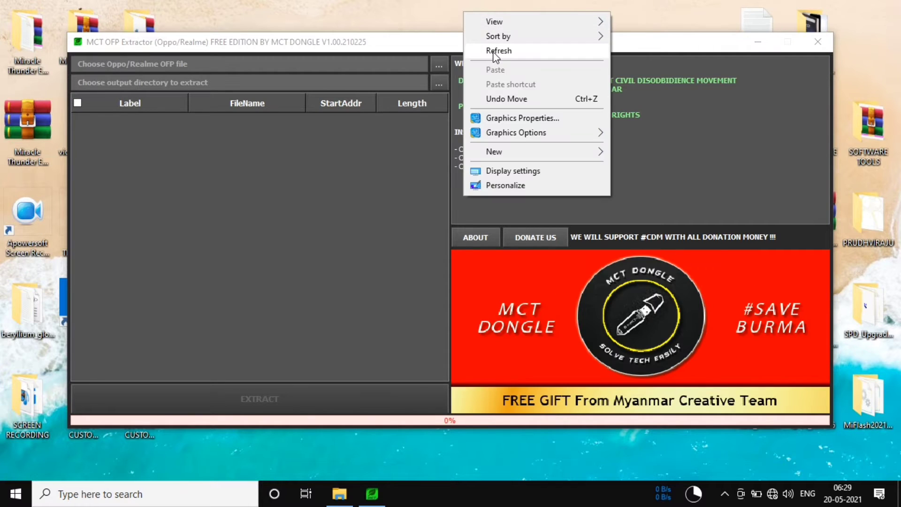
left_click(497, 51)
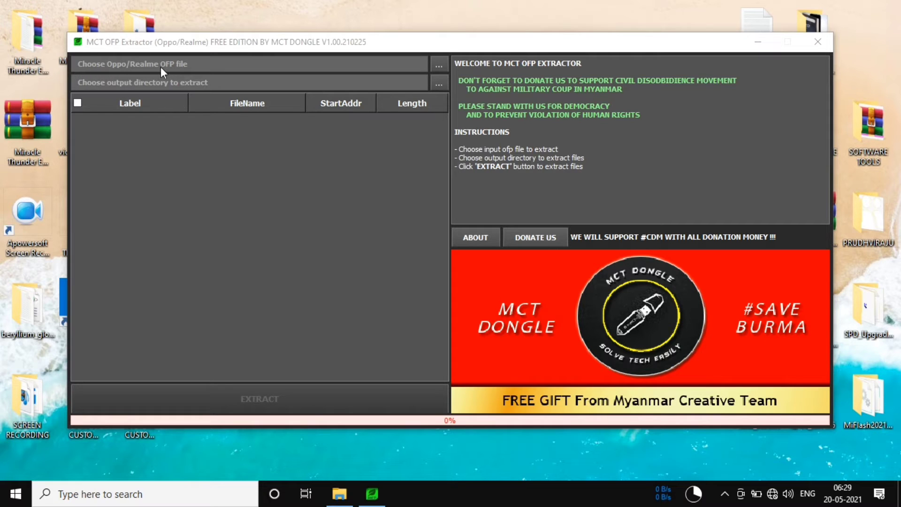
- Load RMX1821EX_11_C.19_210117_cb2881a9.ofp from the desktop's RepairMyMobile folder as the OFP file and look through its partition list
left_click(435, 64)
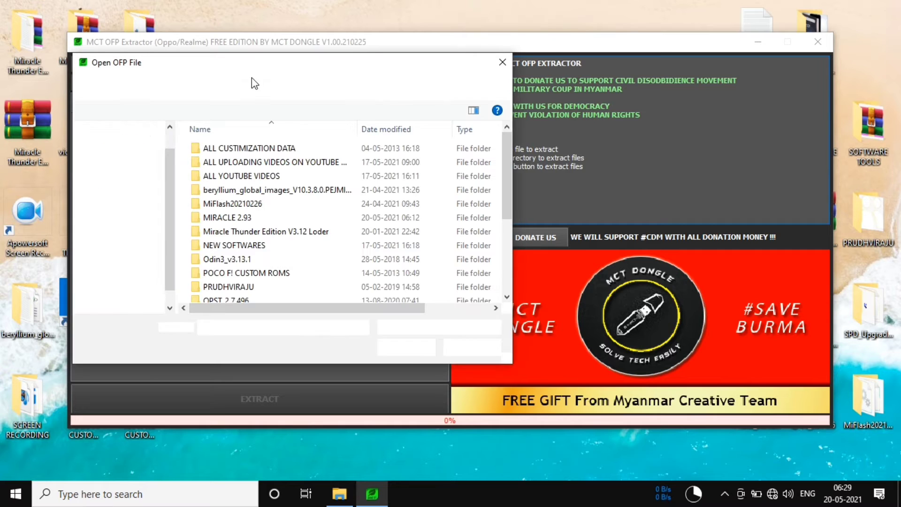
scroll(214, 271, "down", 3)
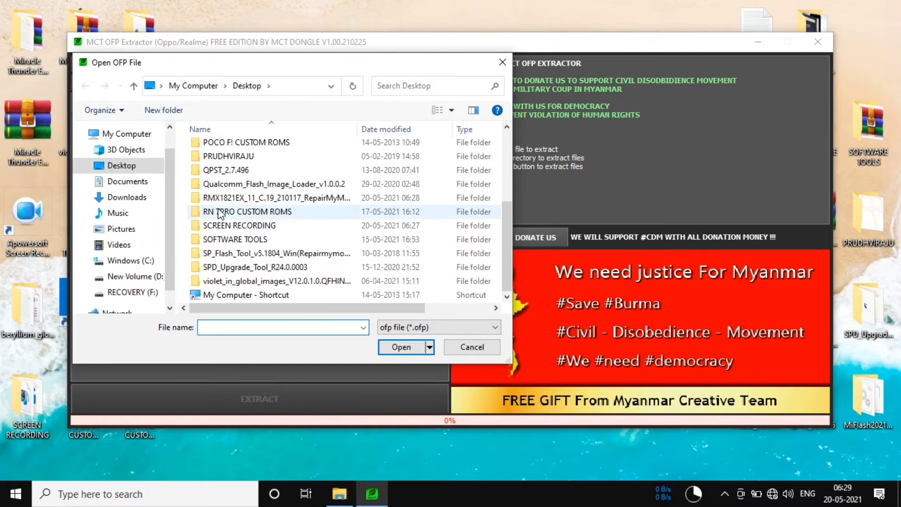
left_click(299, 199)
double_click(299, 199)
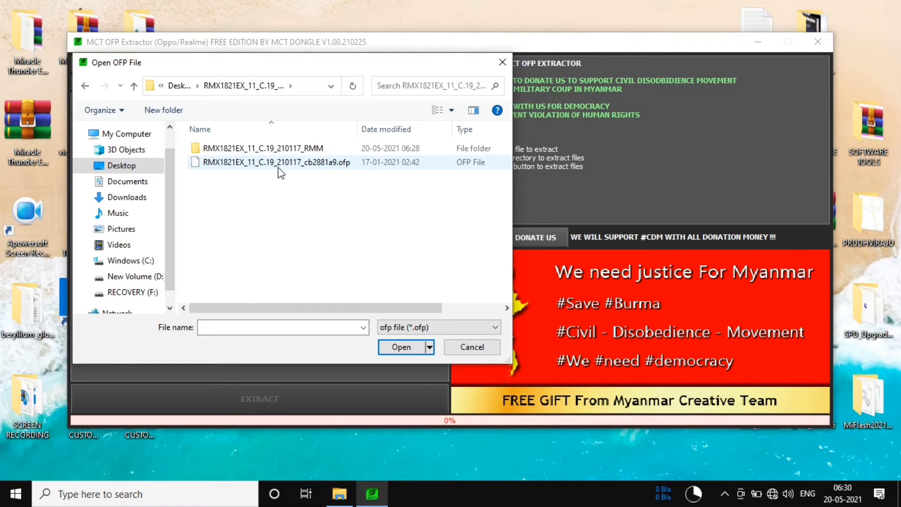
left_click(406, 162)
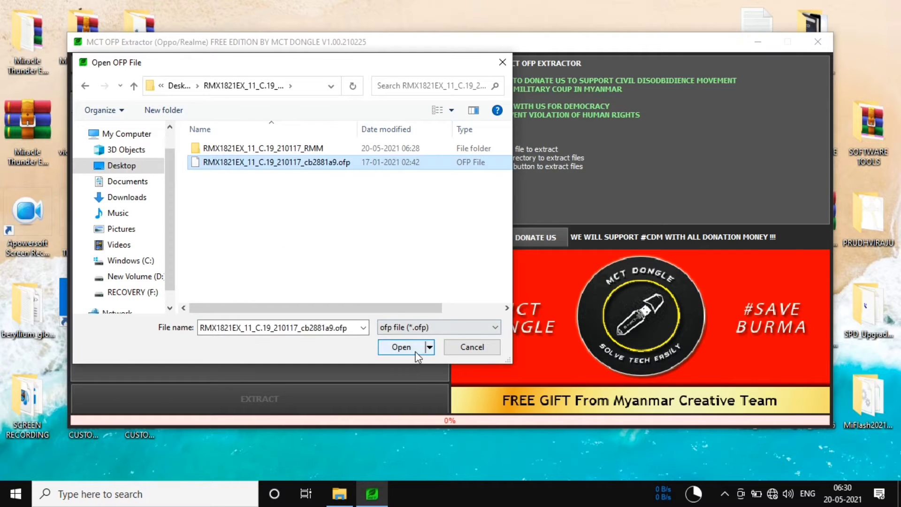
left_click(405, 347)
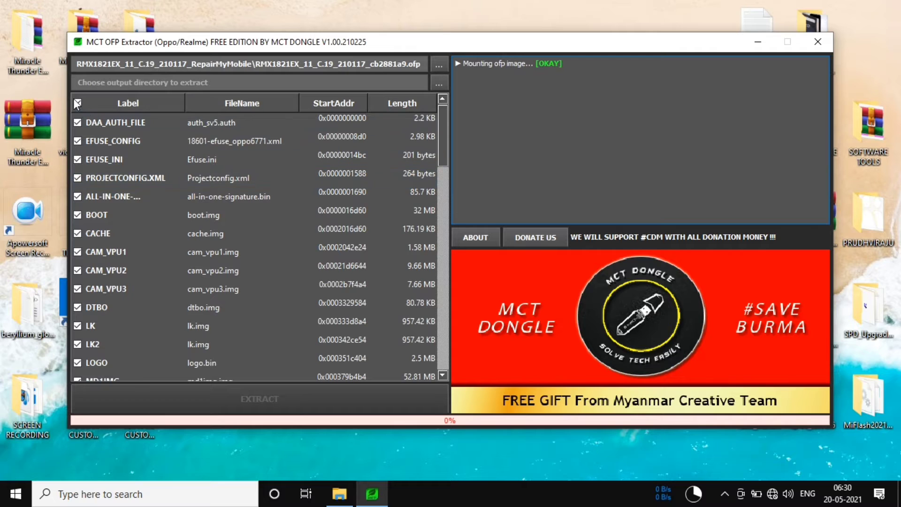
scroll(105, 195, "down", 15)
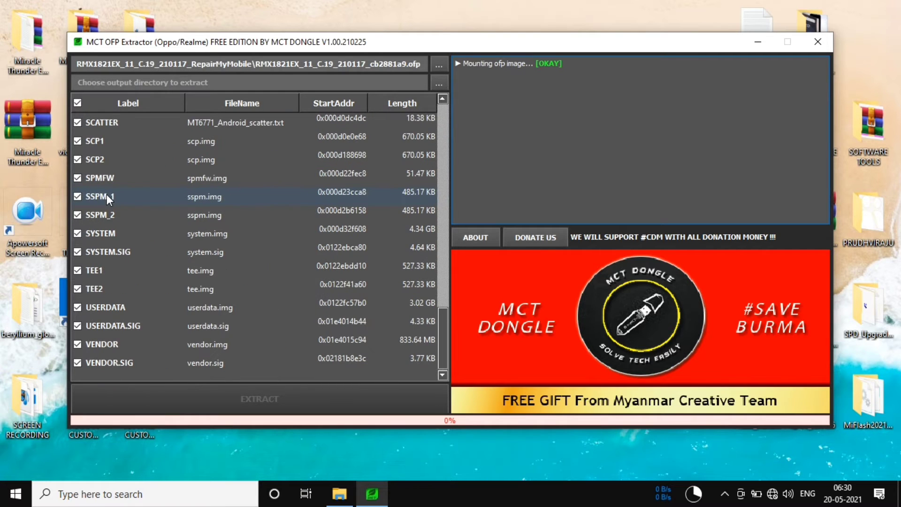
scroll(106, 185, "up", 15)
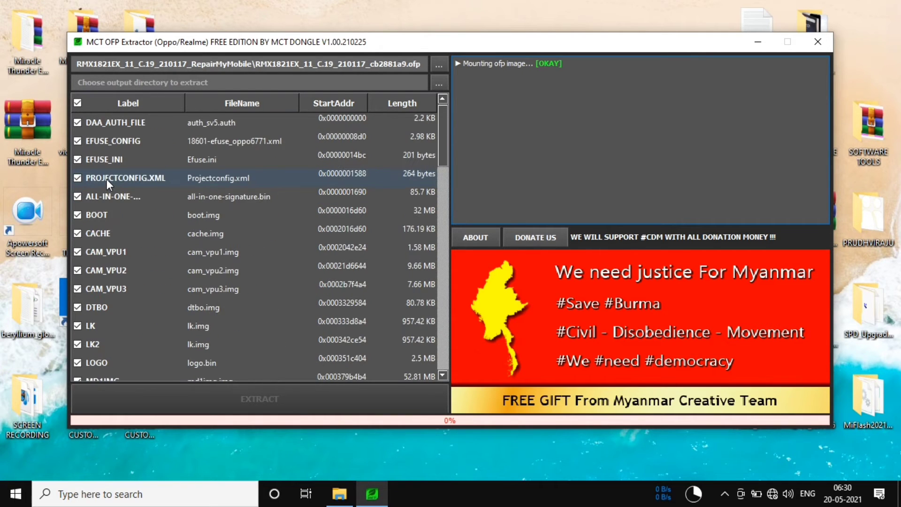
scroll(106, 178, "down", 15)
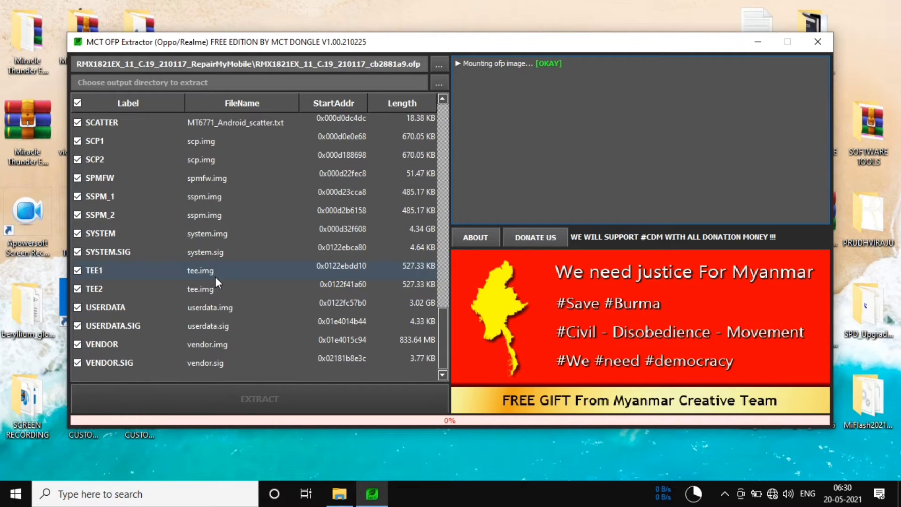
scroll(215, 277, "up", 15)
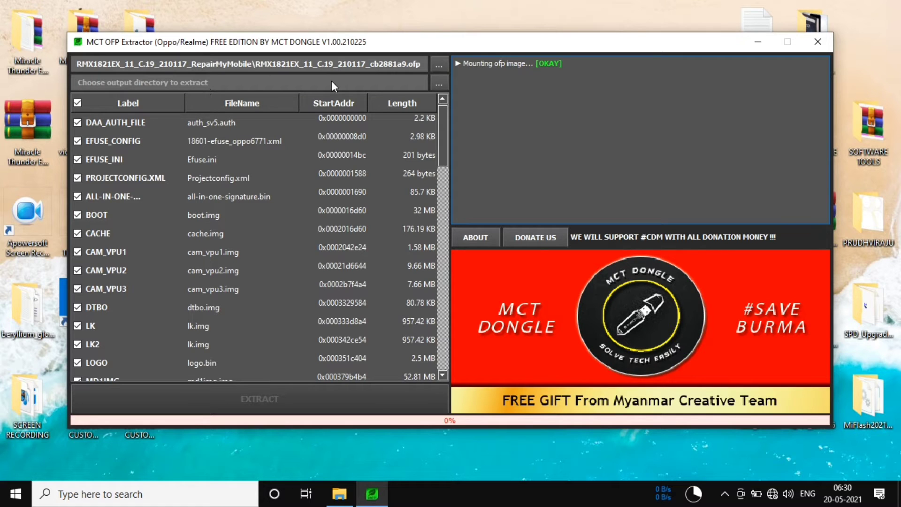
- Try to set a desktop folder named REALME 3 as the output directory for the extraction
left_click(442, 81)
scroll(280, 191, "down", 3)
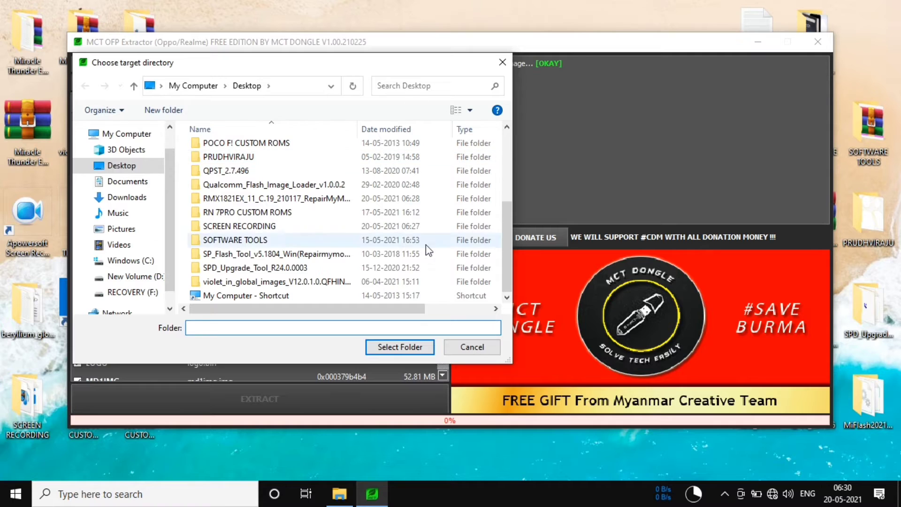
scroll(272, 277, "up", 3)
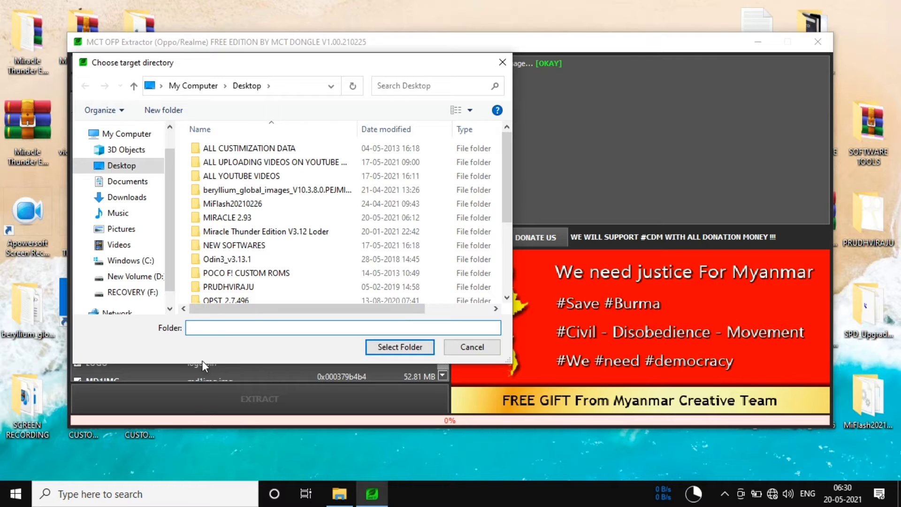
type("REALME 3")
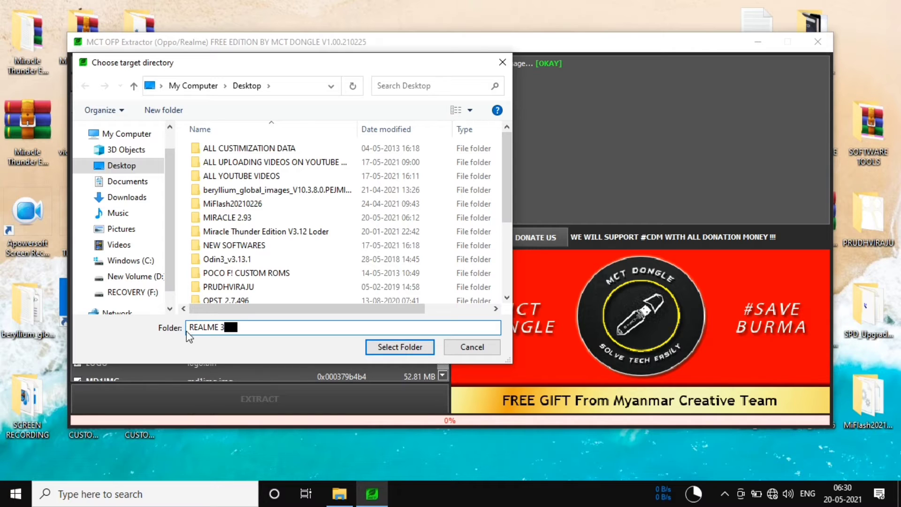
left_click(421, 348)
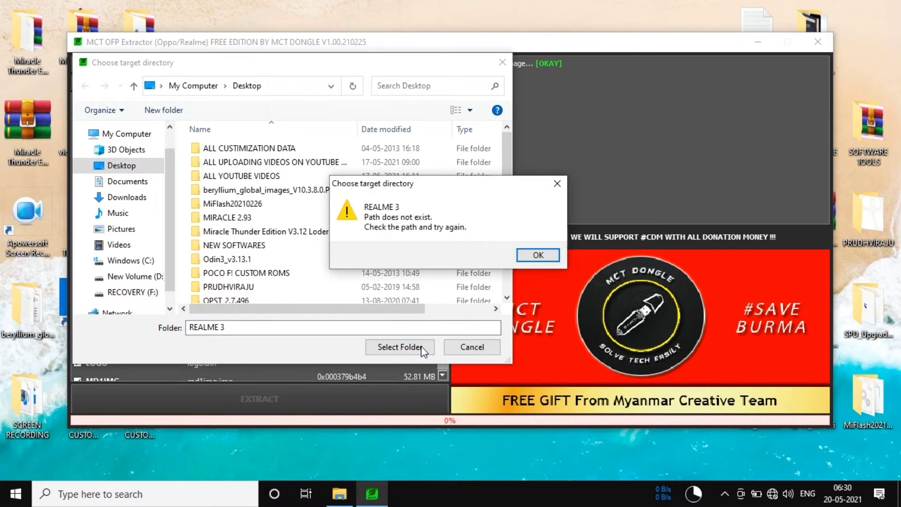
left_click(551, 256)
scroll(258, 257, "down", 3)
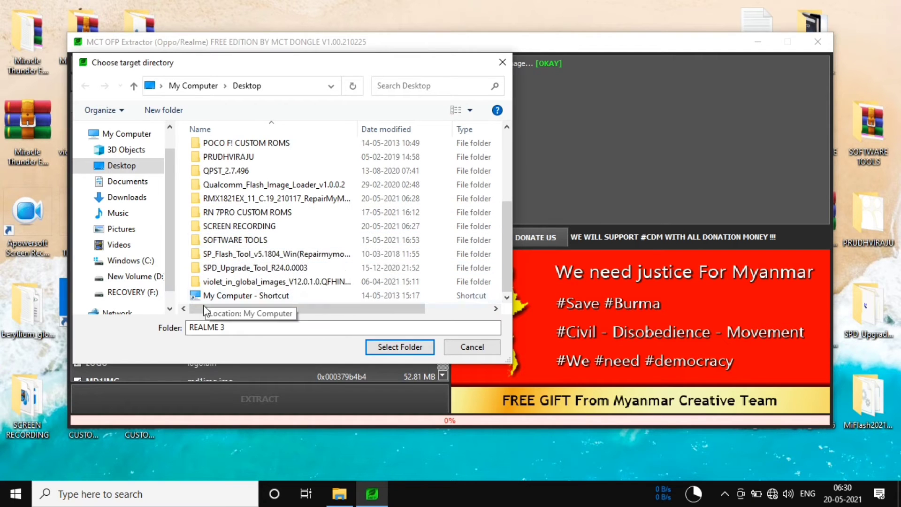
left_click(135, 166)
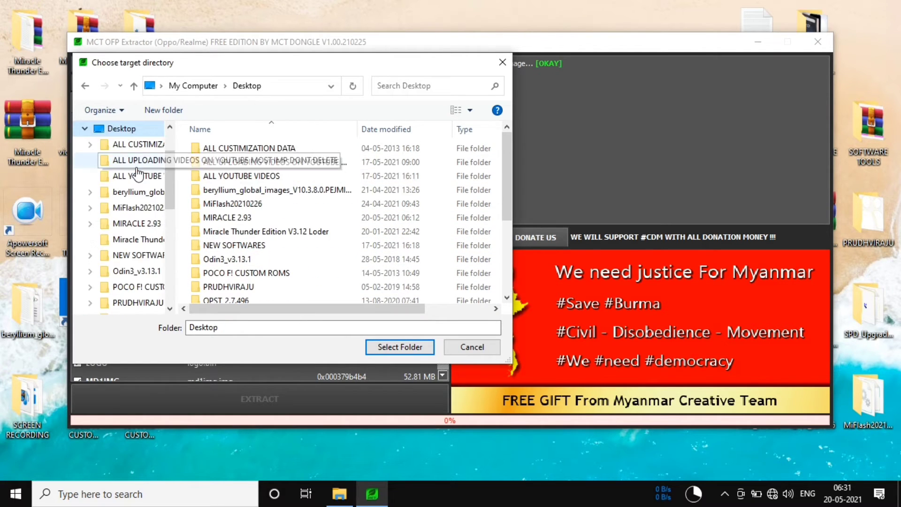
scroll(272, 207, "down", 3)
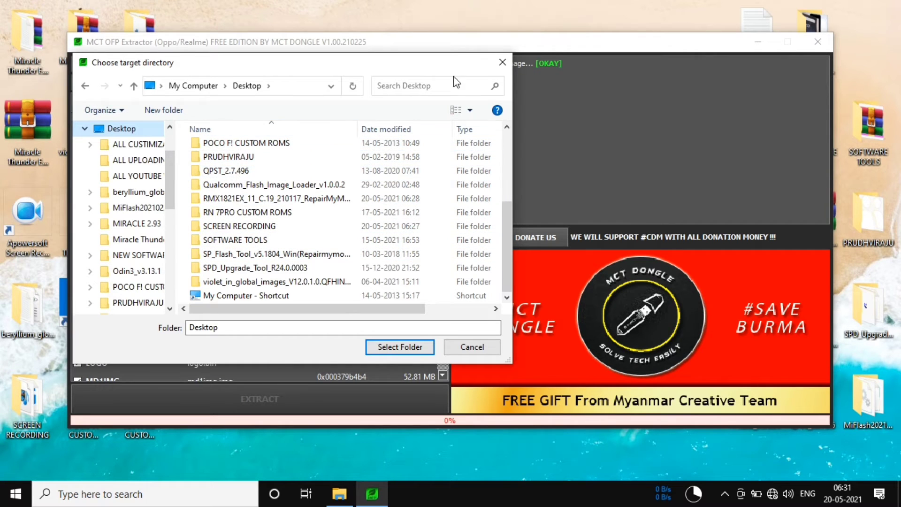
left_click(502, 62)
- Create a new folder on the desktop, reposition it in an empty area and move the extractor window aside to uncover it
right_click(418, 7)
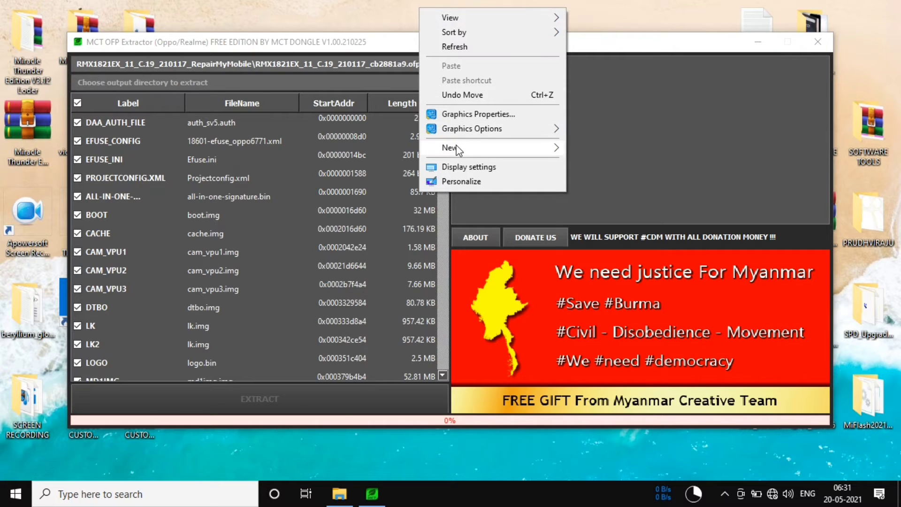
mouse_move(539, 148)
left_click(629, 148)
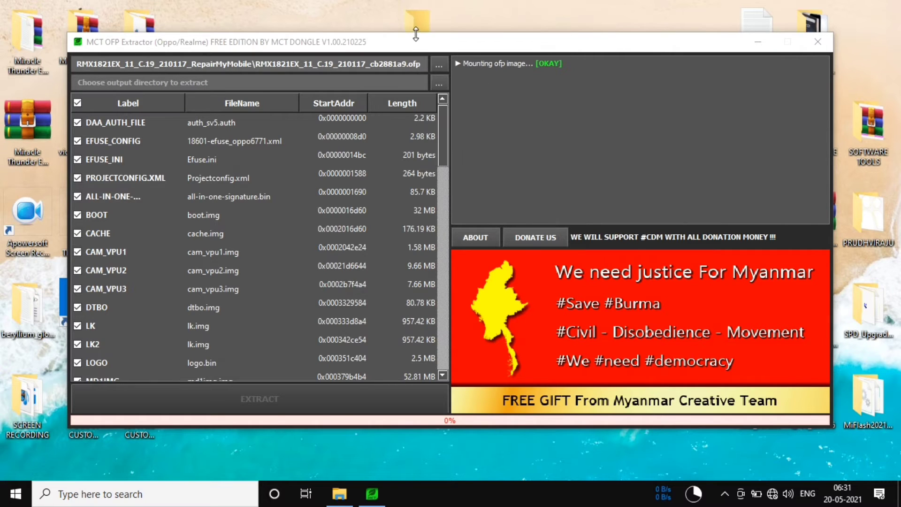
left_click_drag(418, 20, 228, 443)
left_click_drag(103, 48, 621, 71)
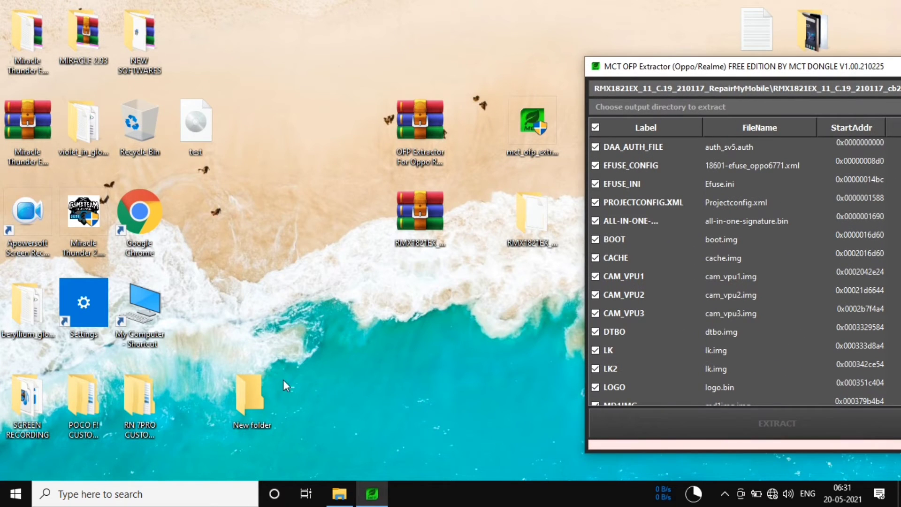
- Rename the new desktop folder as REALME 3 and refresh the desktop
right_click(257, 402)
left_click(242, 422)
right_click(246, 397)
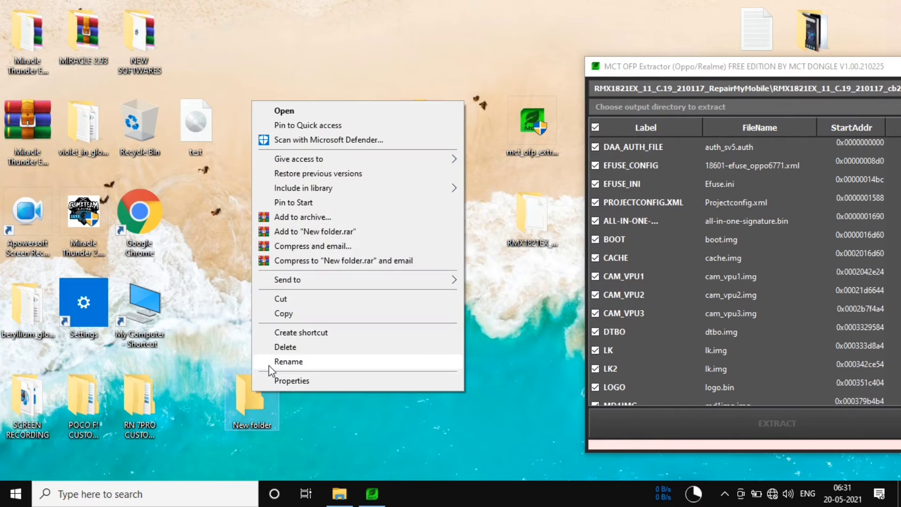
left_click(277, 362)
type("REA")
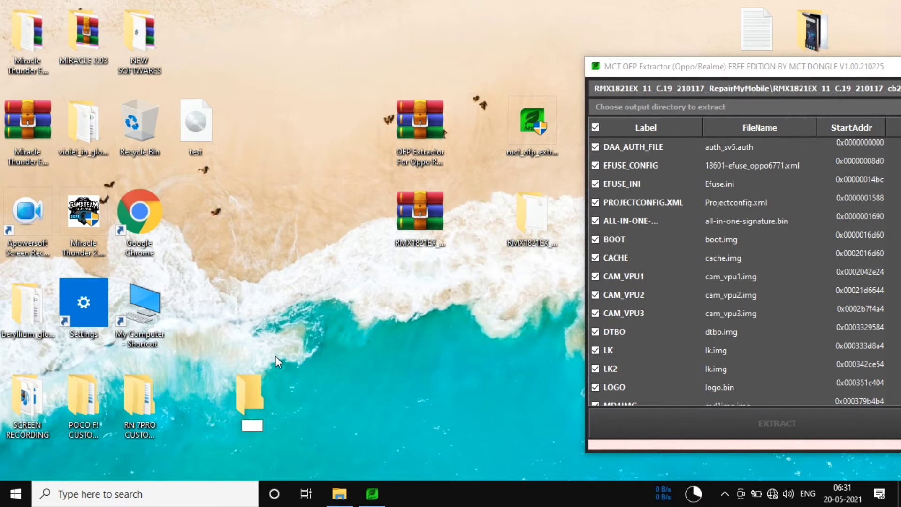
type("LME 3")
key("Return")
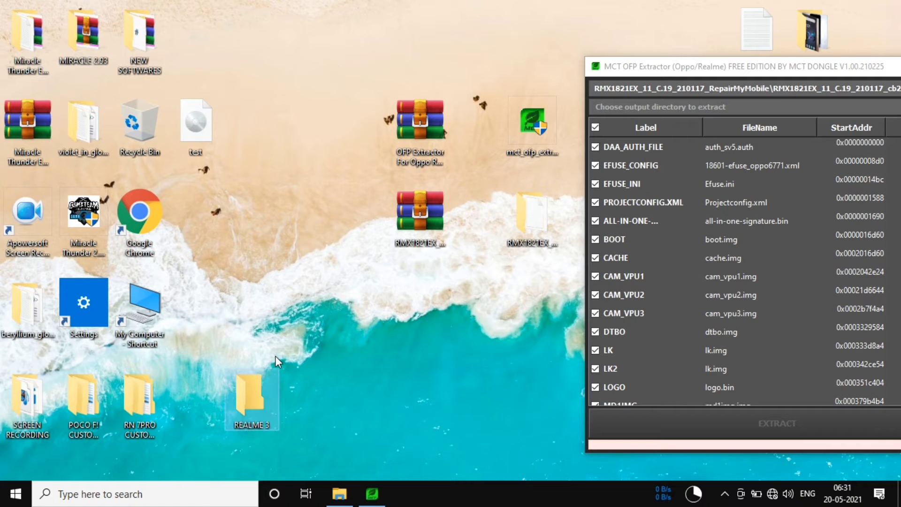
right_click(322, 372)
left_click(375, 229)
- Bring the extractor window back to the middle of the desktop and set the desktop's REALME 3 folder as the output directory
left_click(736, 68)
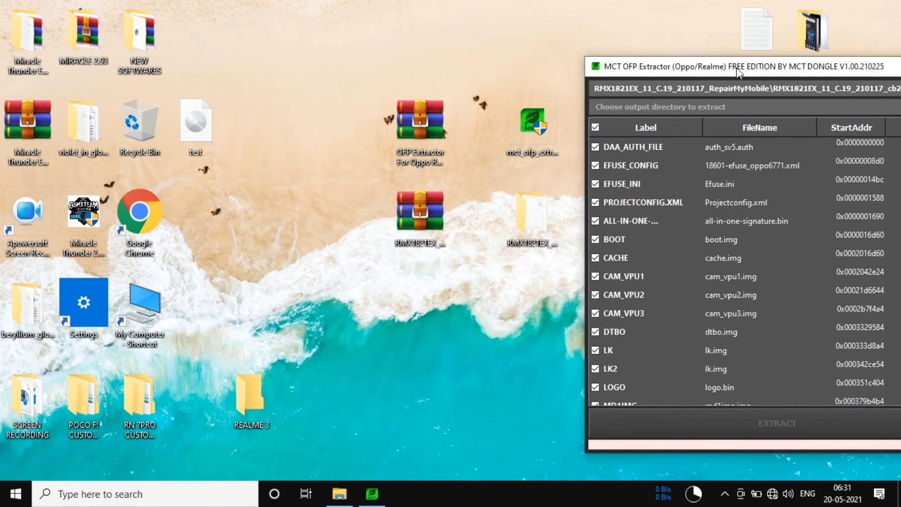
left_click_drag(736, 68, 219, 48)
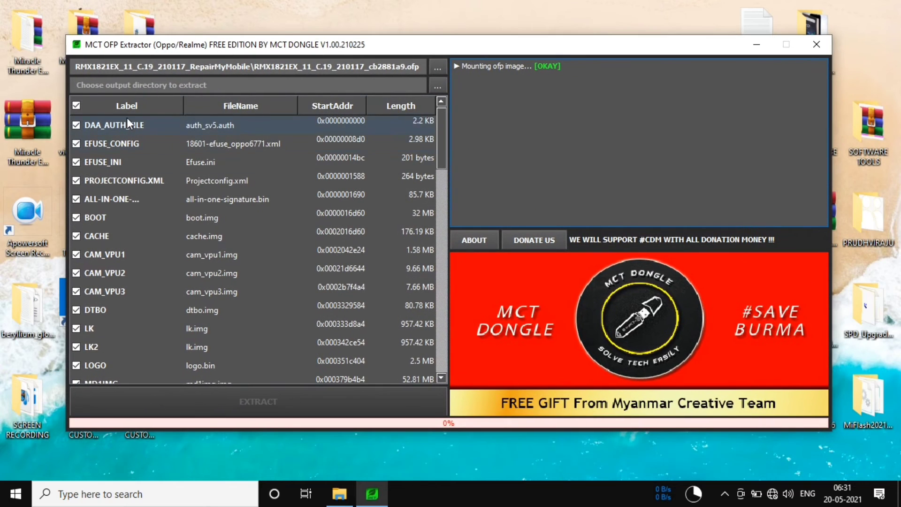
left_click(438, 84)
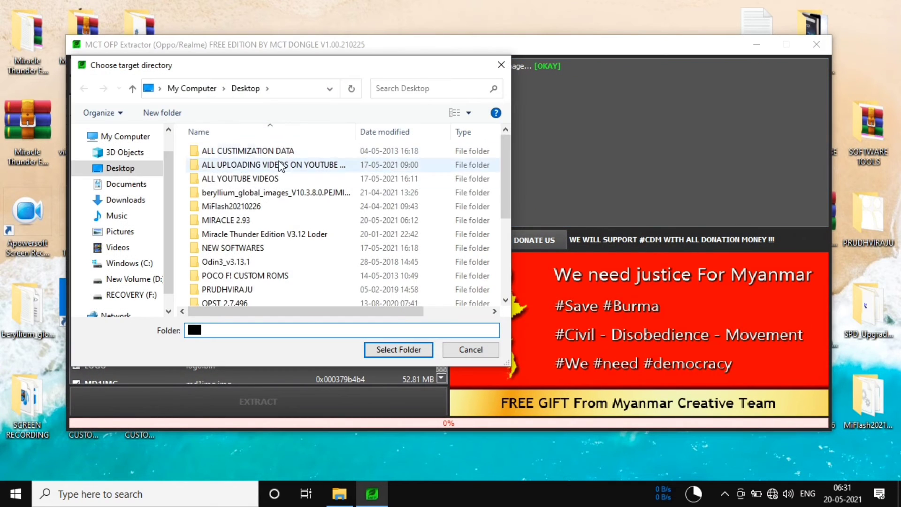
scroll(272, 216, "down", 4)
scroll(272, 216, "up", 1)
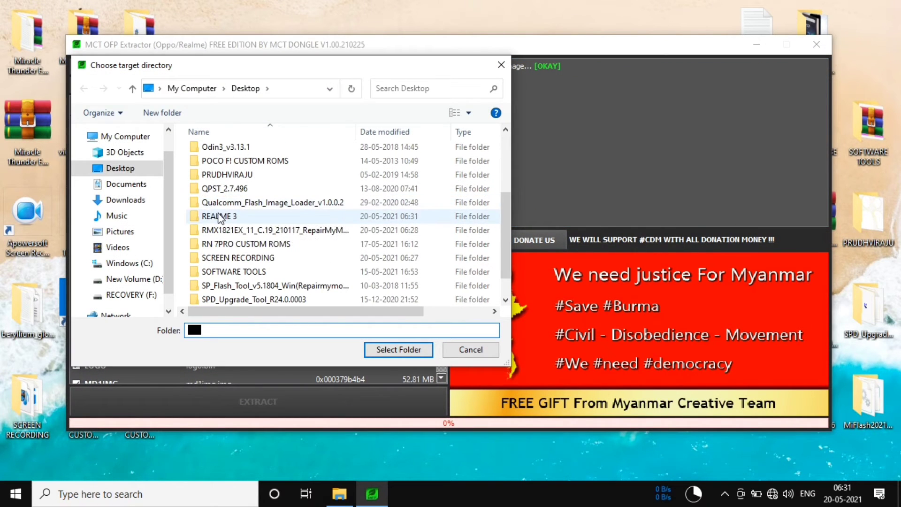
left_click(272, 217)
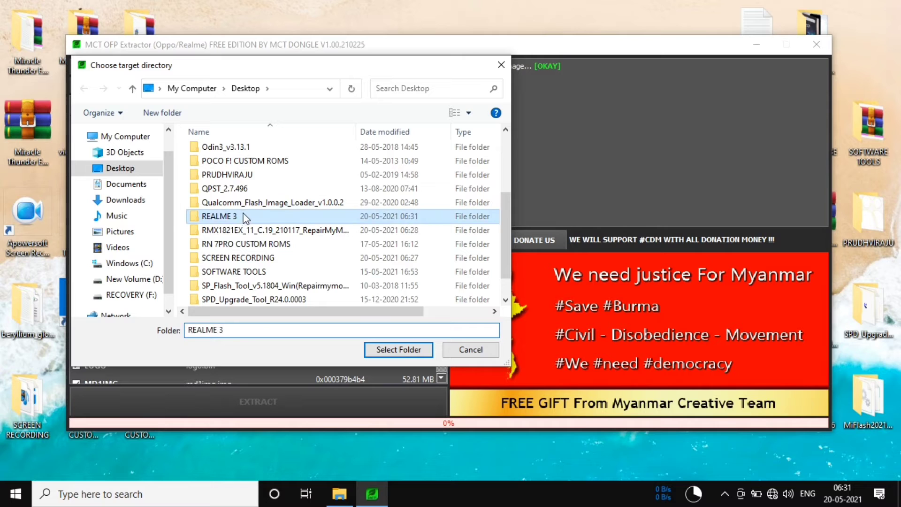
left_click(399, 350)
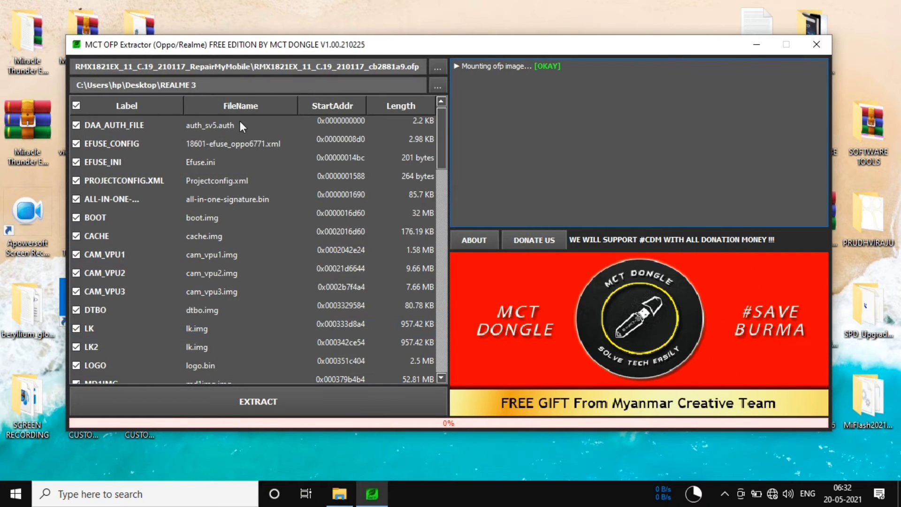
- Check that the listed partitions are ticked and extract them all into the REALME 3 folder
scroll(150, 225, "down", 10)
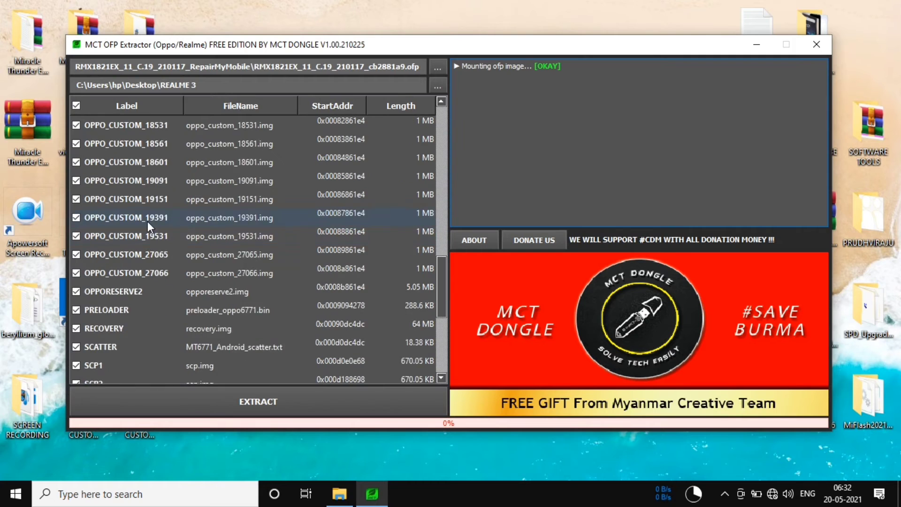
scroll(140, 230, "down", 4)
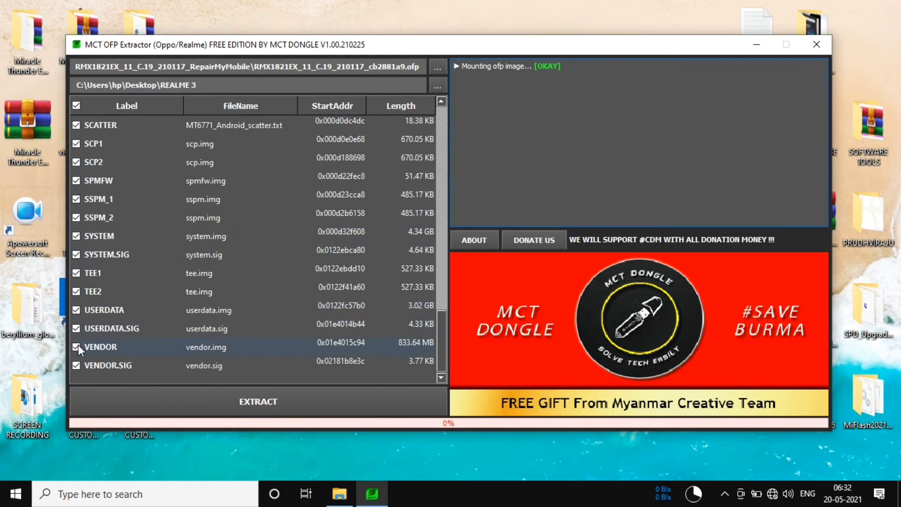
scroll(97, 223, "up", 12)
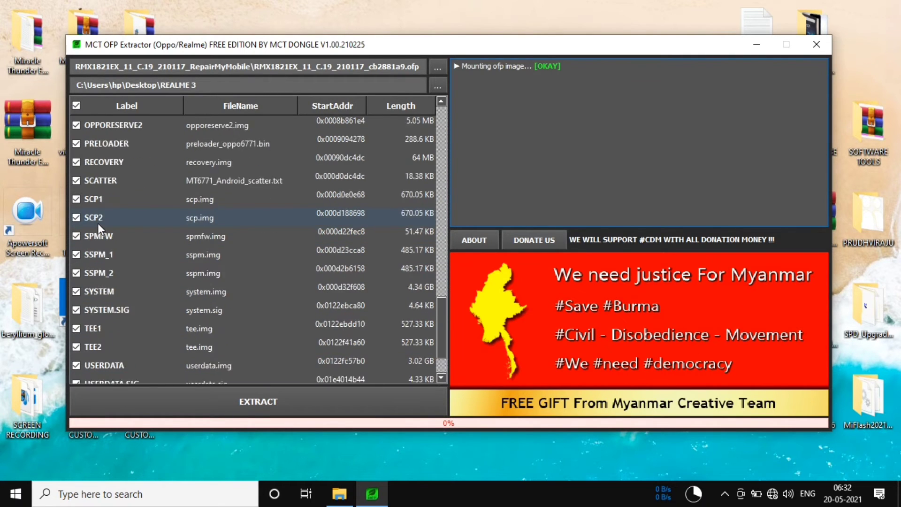
scroll(95, 221, "up", 2)
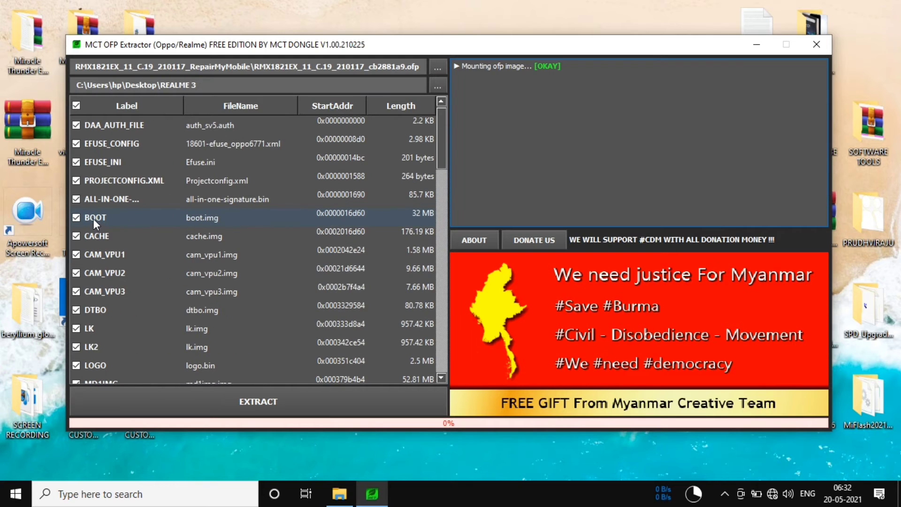
scroll(94, 215, "down", 14)
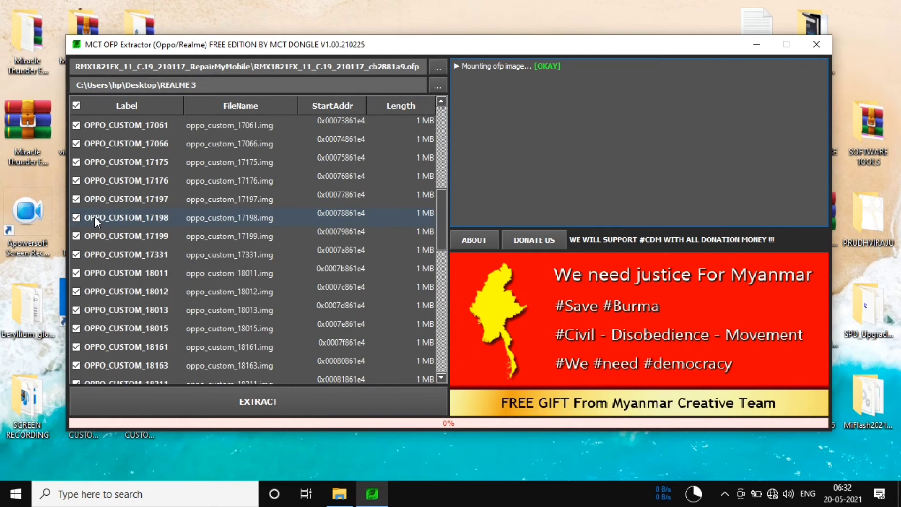
left_click(226, 400)
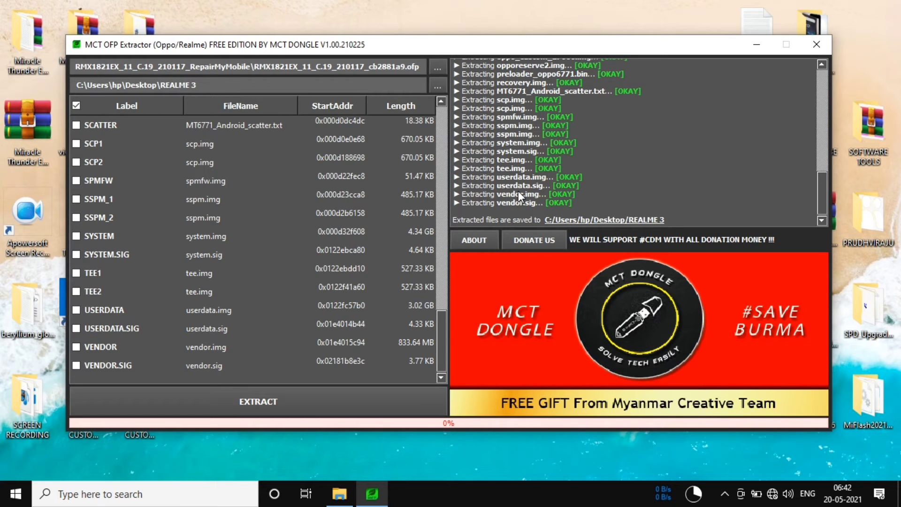
- Review the extraction log from the first file to the save location and close the extractor
scroll(519, 190, "up", 10)
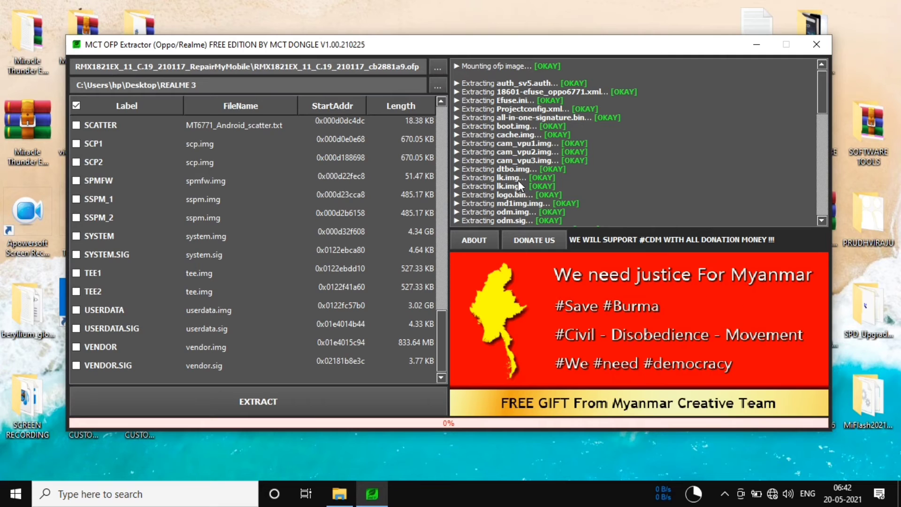
scroll(518, 180, "down", 2)
scroll(521, 173, "up", 2)
scroll(527, 123, "down", 10)
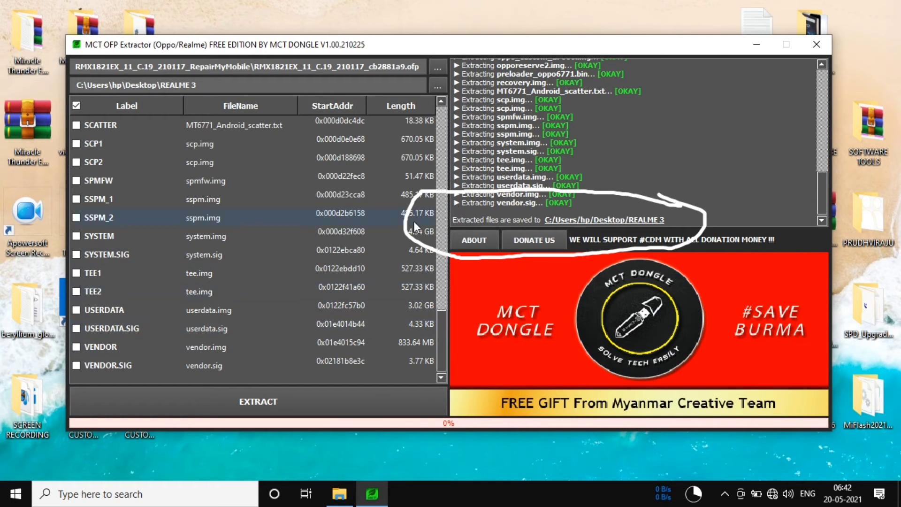
left_click(811, 44)
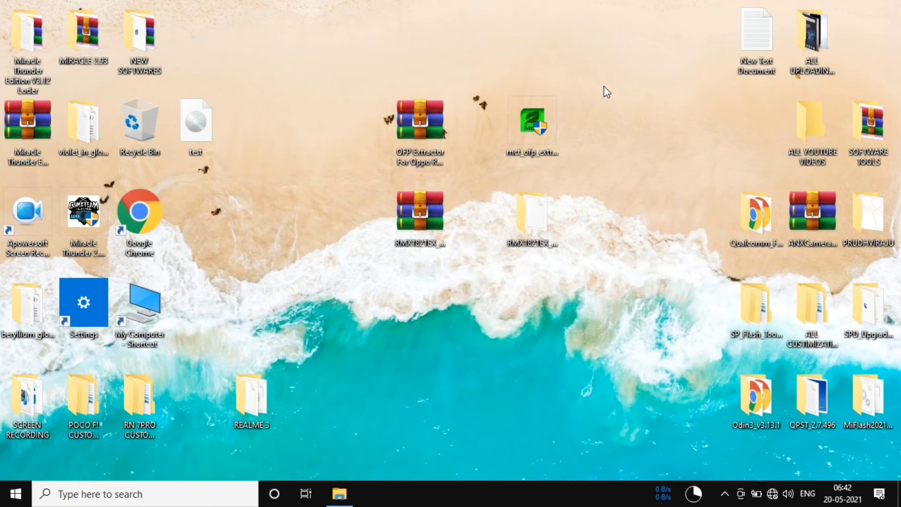
- Refresh the desktop and move the REALME 3 folder directly below the RMX1821EX archive
right_click(604, 87)
left_click(651, 130)
right_click(644, 104)
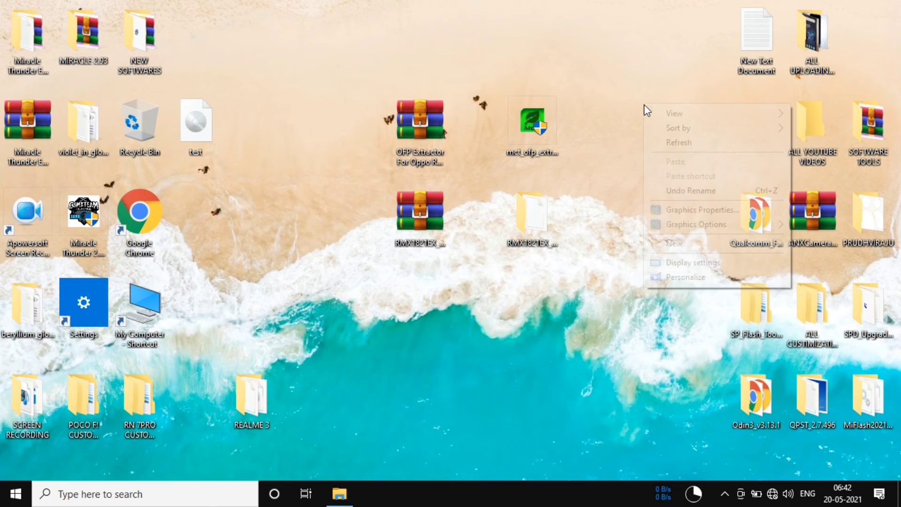
left_click(674, 143)
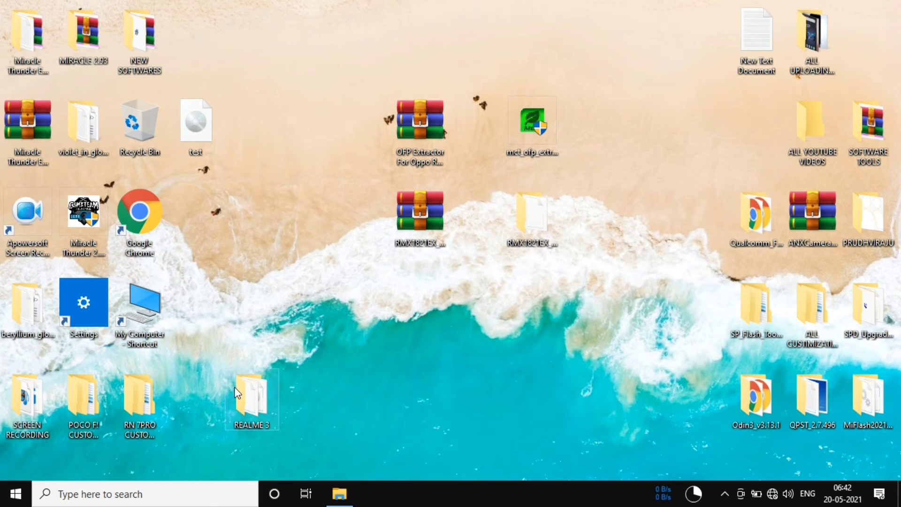
left_click_drag(234, 386, 399, 308)
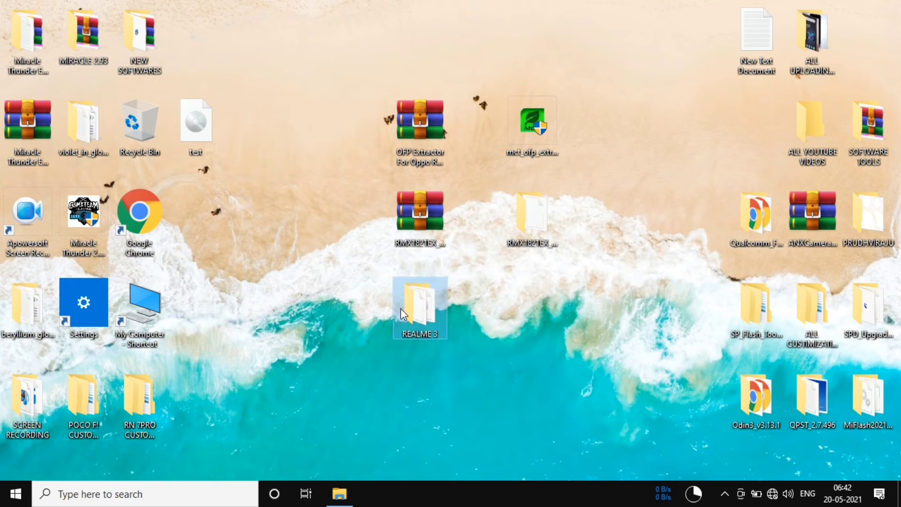
- Open the REALME 3 folder, look through the extracted files with boot selected and switch the file list to content view
double_click(430, 314)
scroll(271, 205, "down", 10)
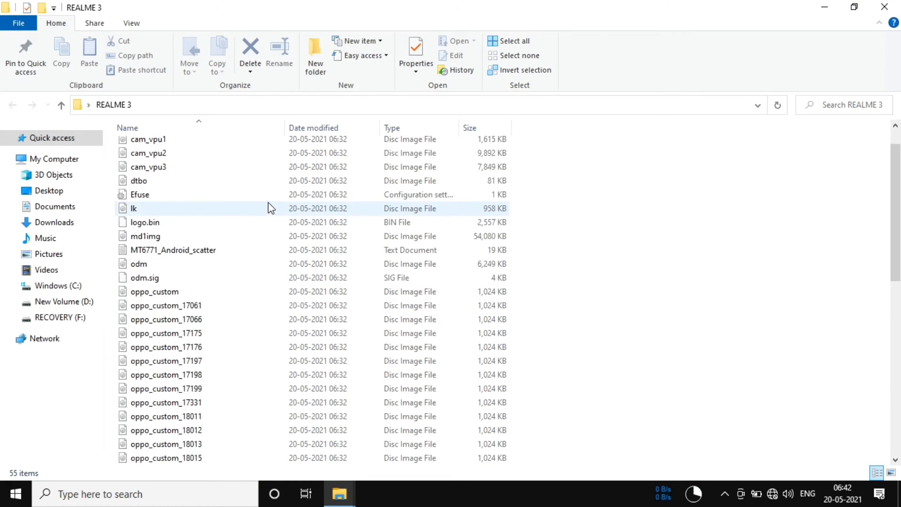
scroll(230, 297, "up", 10)
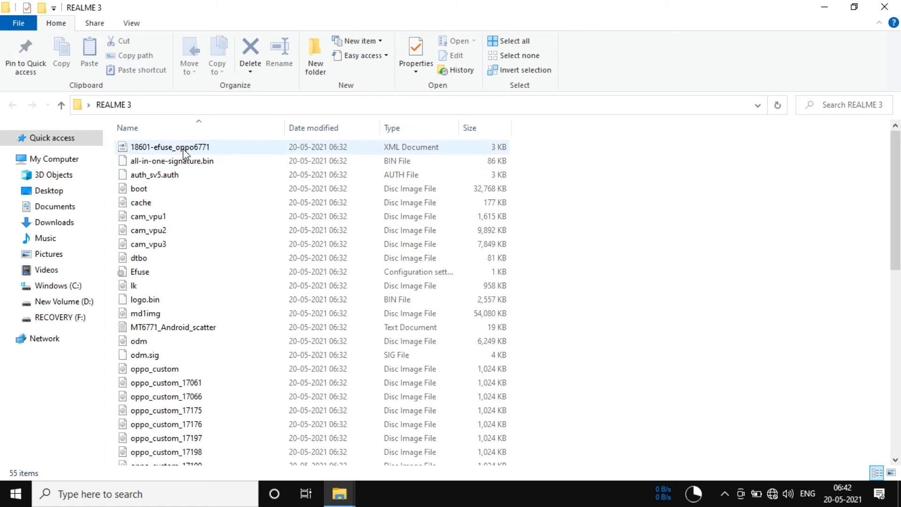
left_click(186, 191)
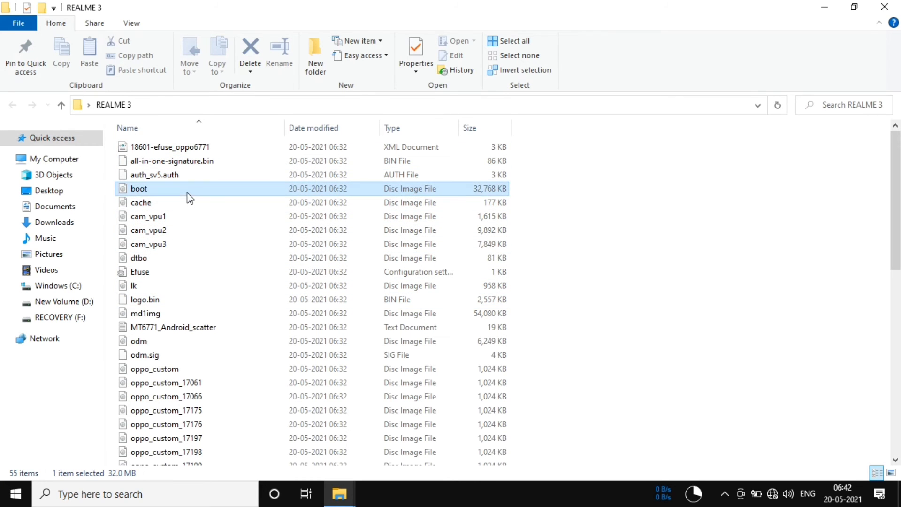
scroll(207, 251, "down", 2)
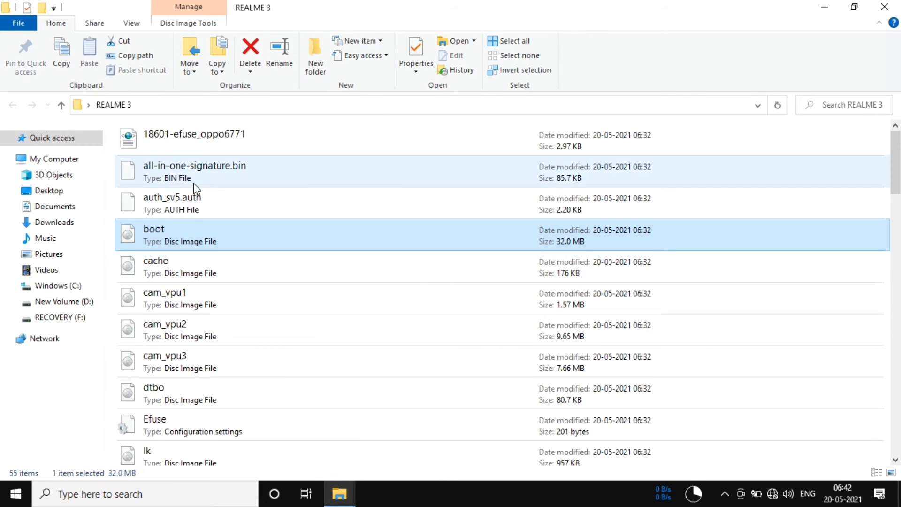
- Switch the REALME 3 folder's file list to details view and minimize the window
scroll(199, 192, "up", 4)
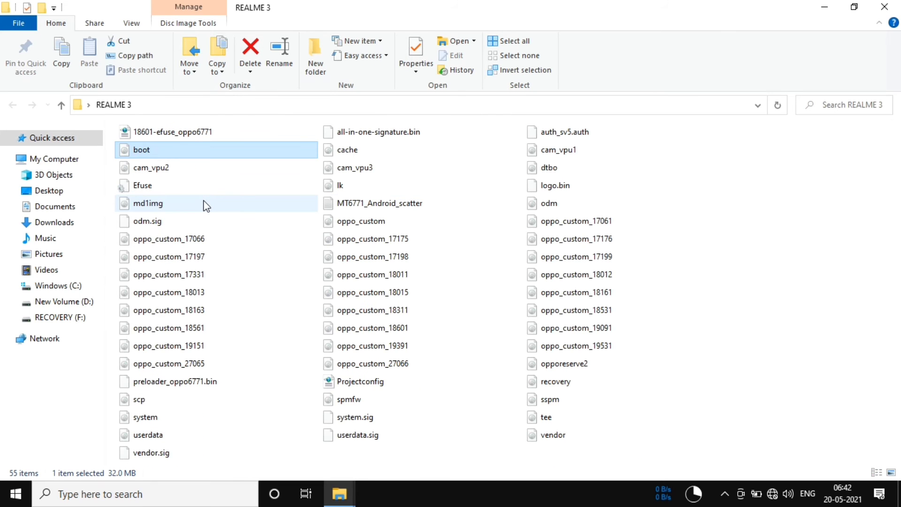
scroll(206, 221, "down", 4)
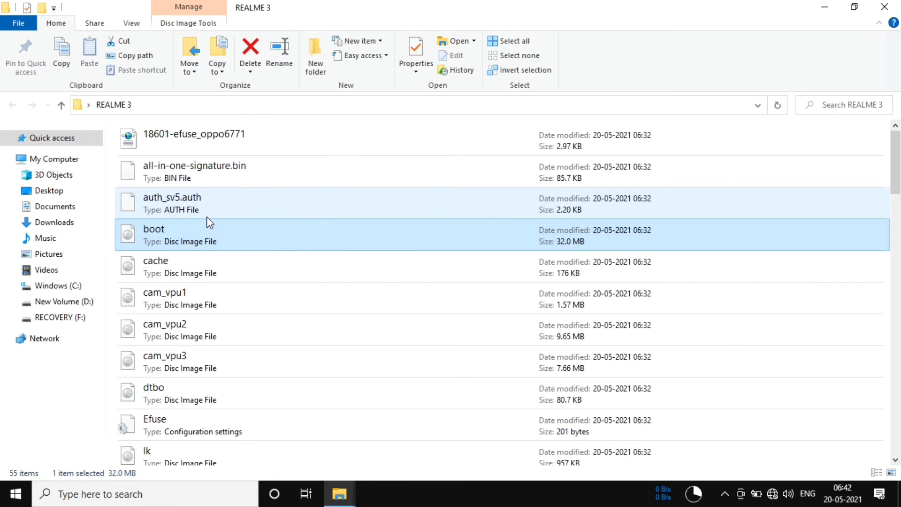
scroll(206, 216, "up", 2)
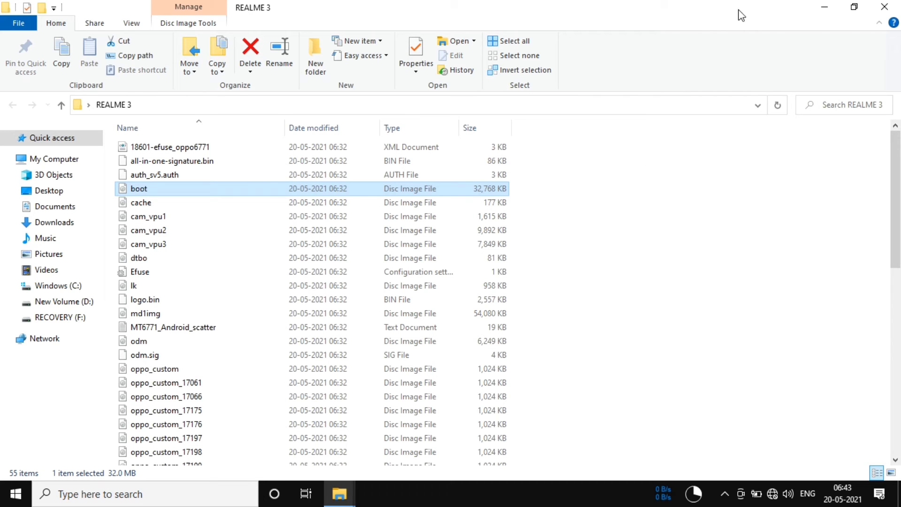
left_click(824, 4)
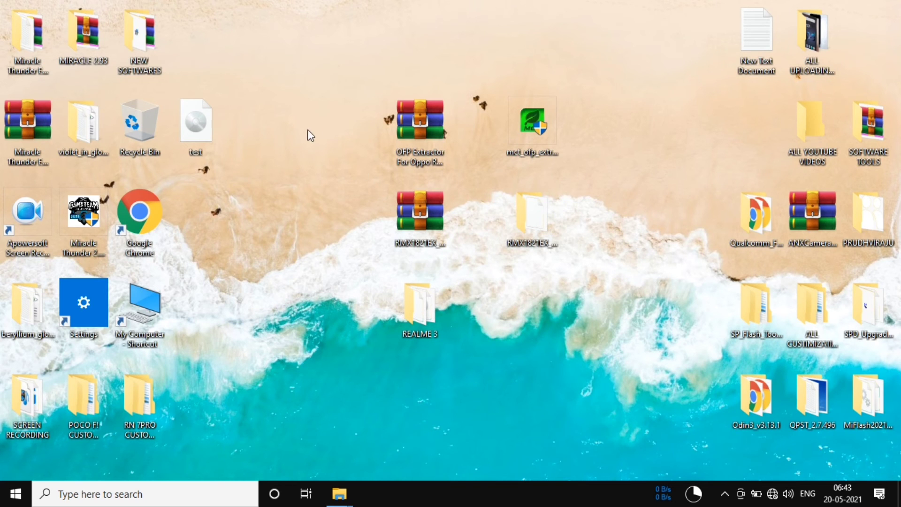
- Open the REALME 3 folder from the desktop and move the boot image onto an empty area of the desktop
left_click(411, 318)
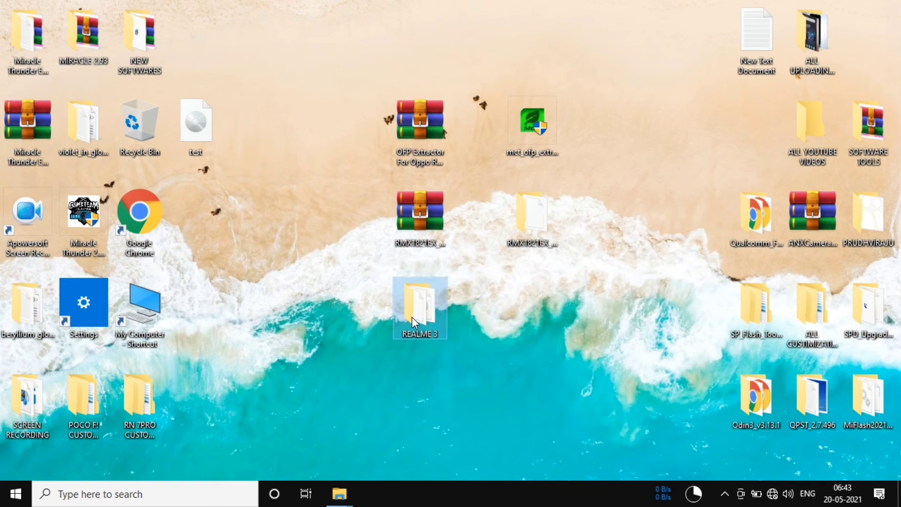
right_click(425, 311)
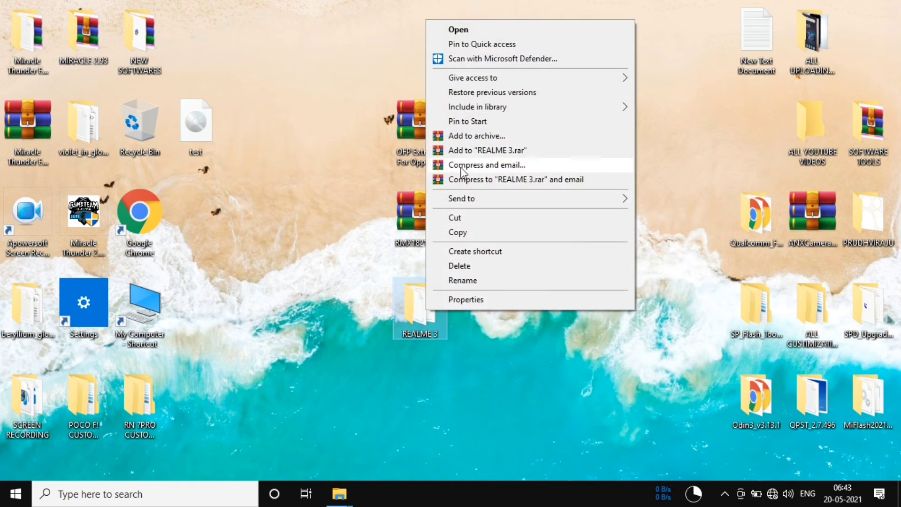
left_click(491, 31)
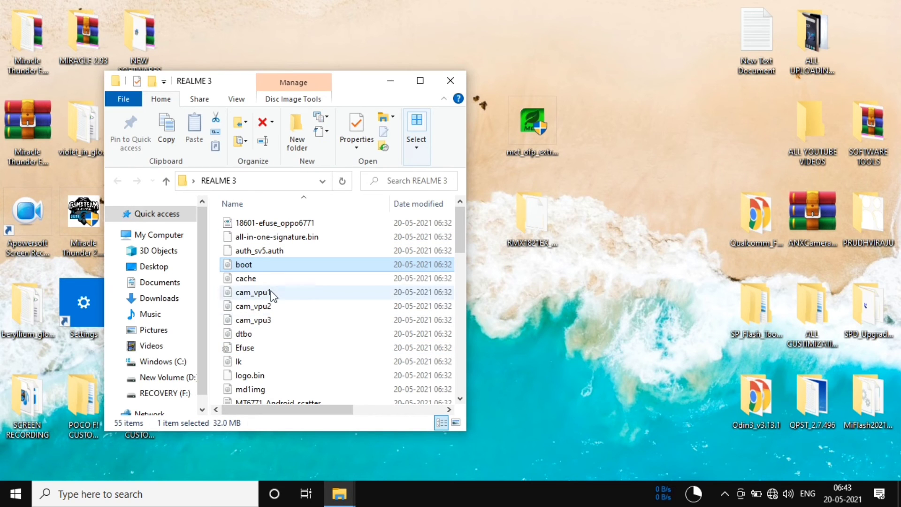
left_click(276, 256)
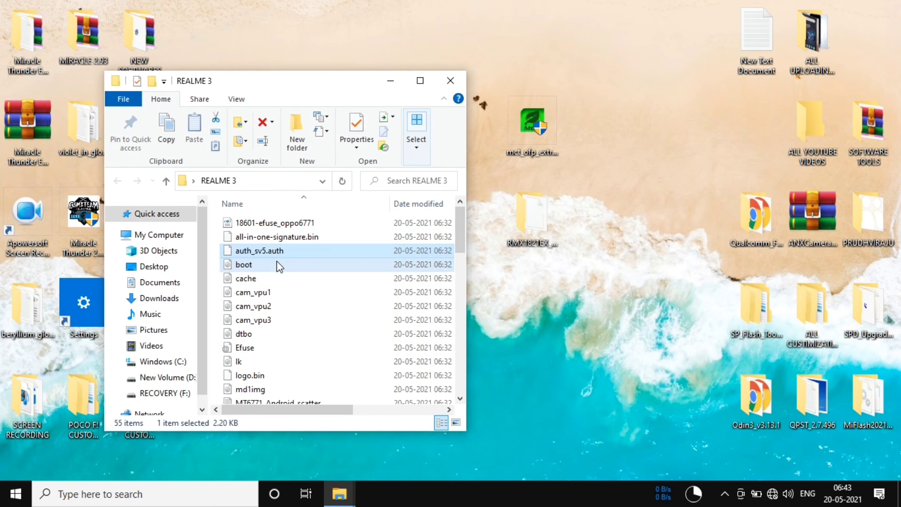
left_click_drag(277, 263, 570, 358)
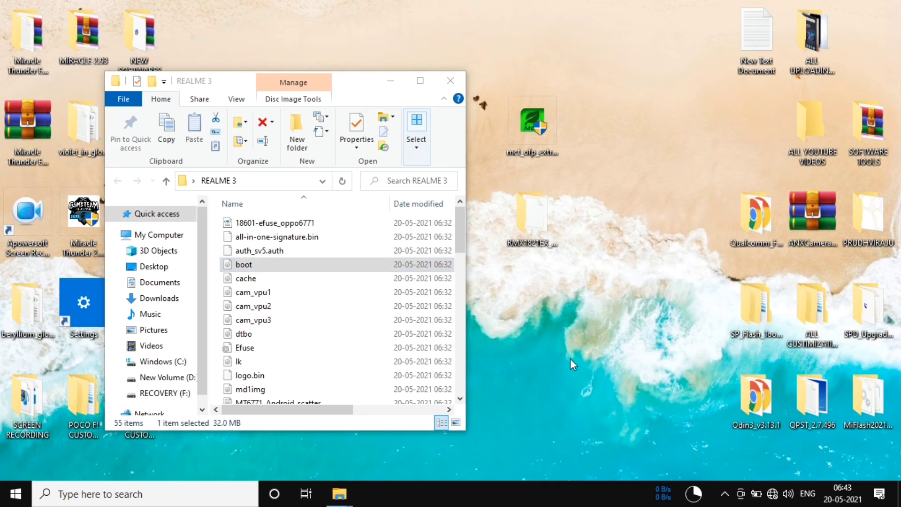
- Move the recovery image from the REALME 3 folder to the desktop and close the folder
scroll(370, 347, "down", 13)
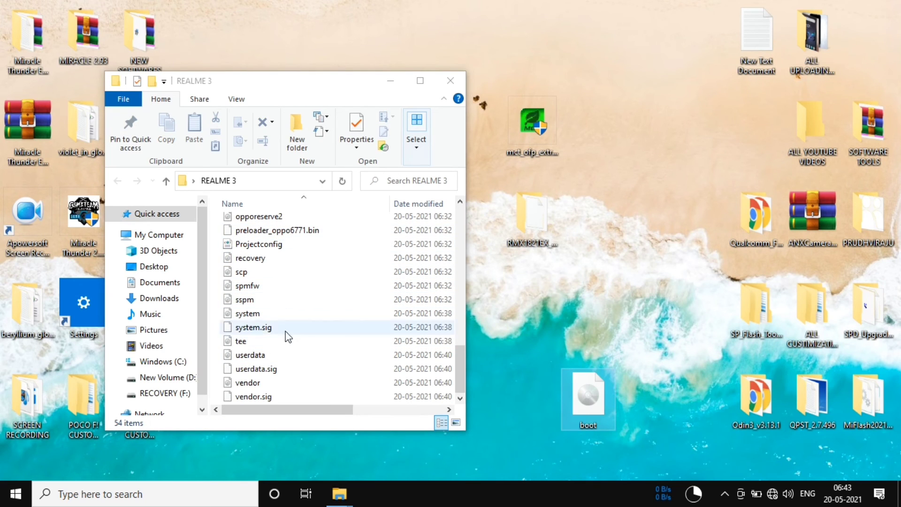
scroll(295, 327, "up", 2)
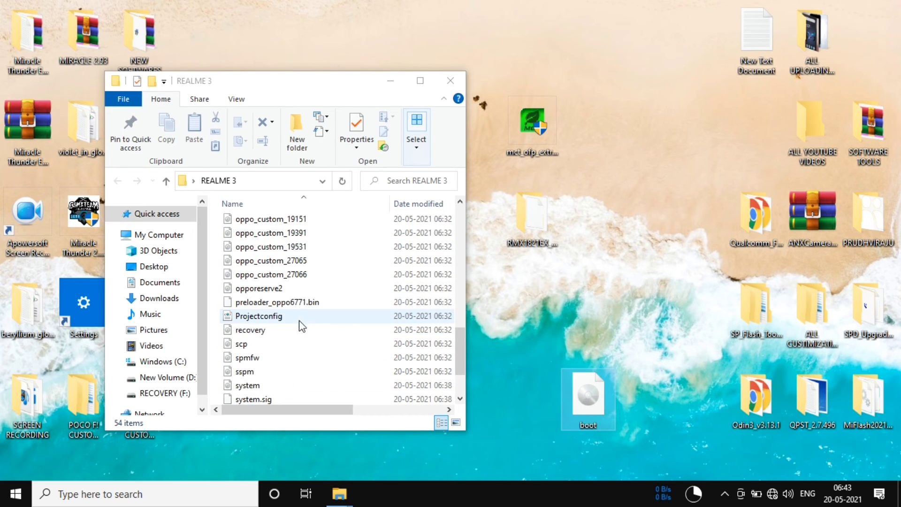
left_click(294, 328)
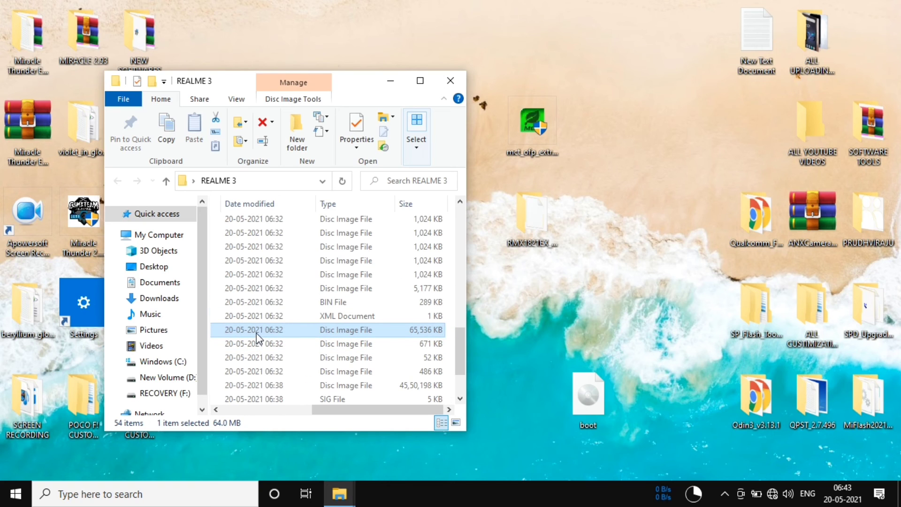
left_click_drag(260, 328, 605, 284)
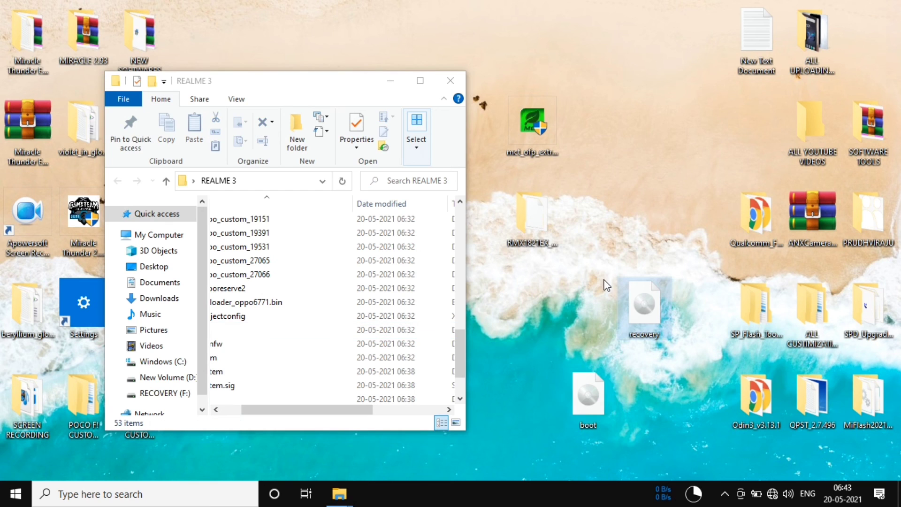
left_click(451, 81)
- Refresh the desktop and place the recovery image directly beside the boot image
right_click(604, 34)
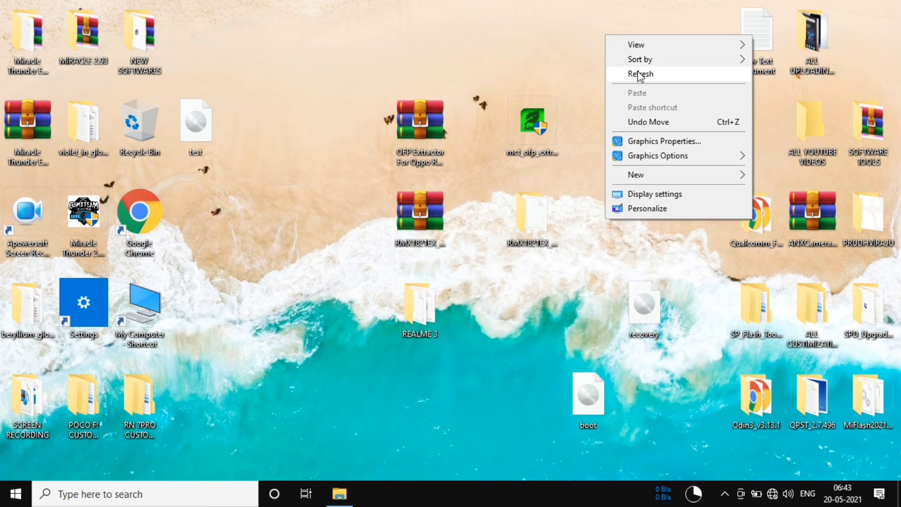
left_click(628, 74)
left_click_drag(654, 326, 546, 420)
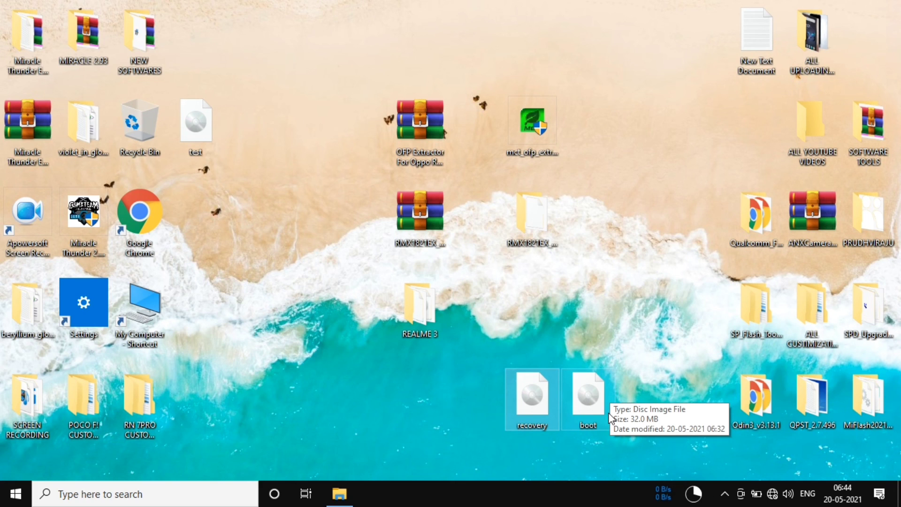
- Copy the recovery and boot images together and open My Computer
left_click_drag(458, 411, 600, 407)
right_click(596, 404)
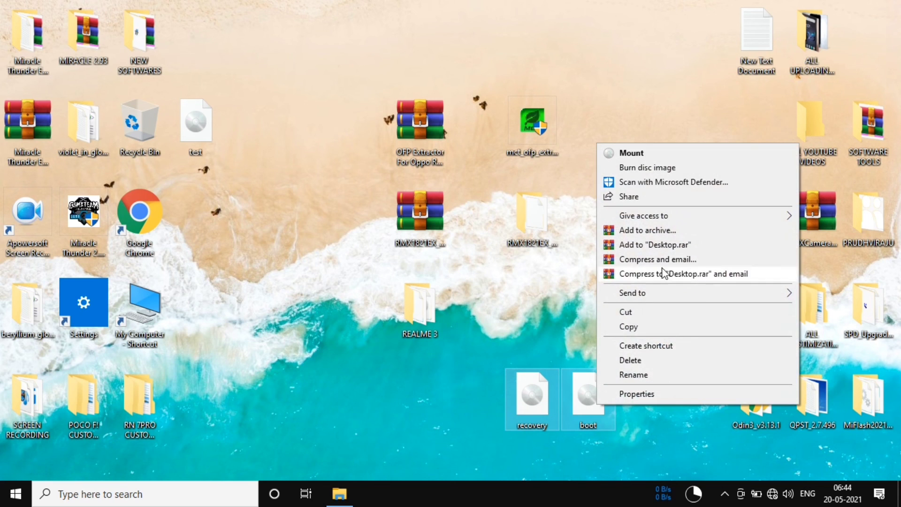
left_click(628, 326)
left_click(142, 294)
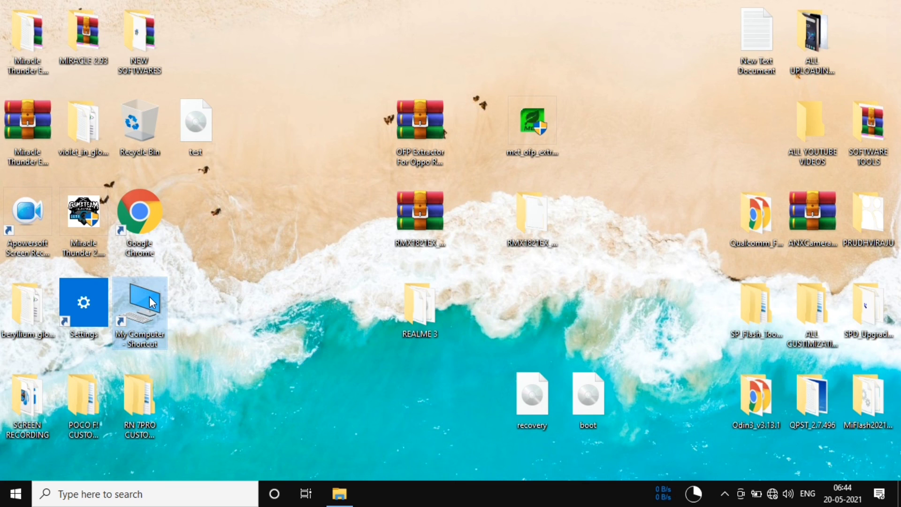
double_click(132, 299)
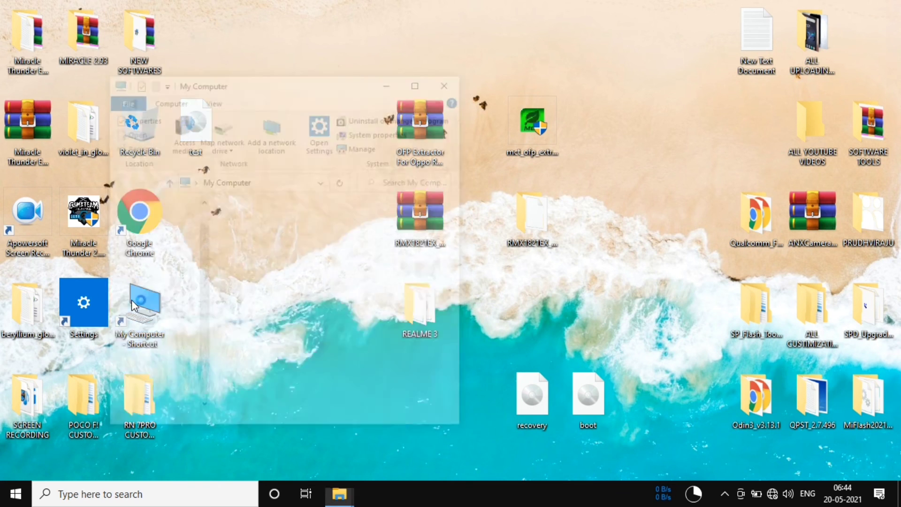